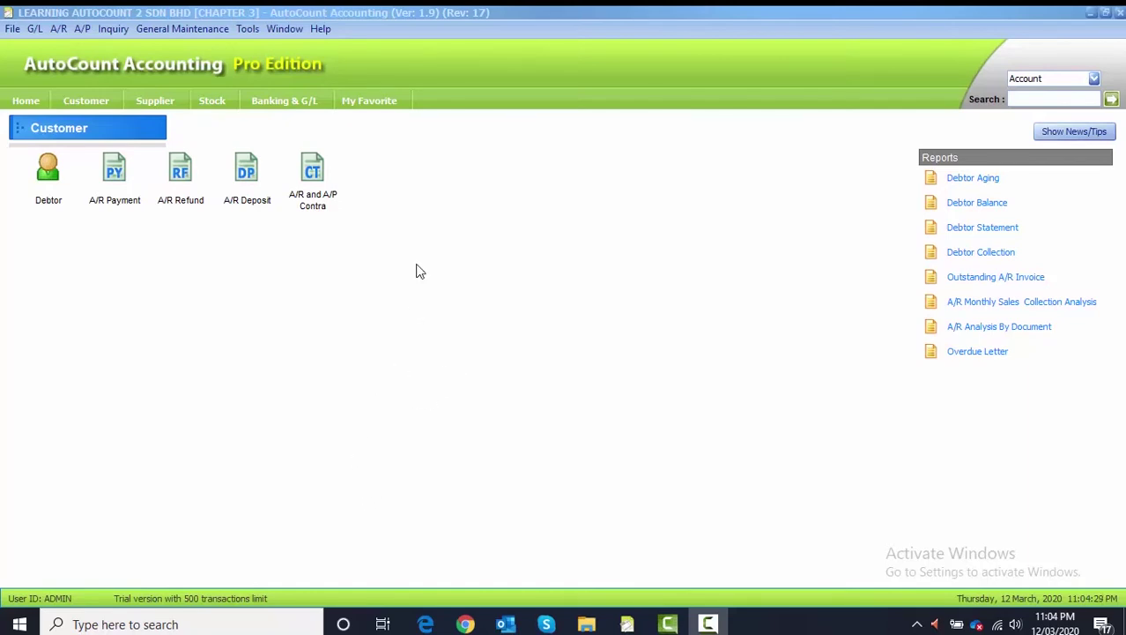
Switch from the Customer page to the empty My Favorite page
click(357, 105)
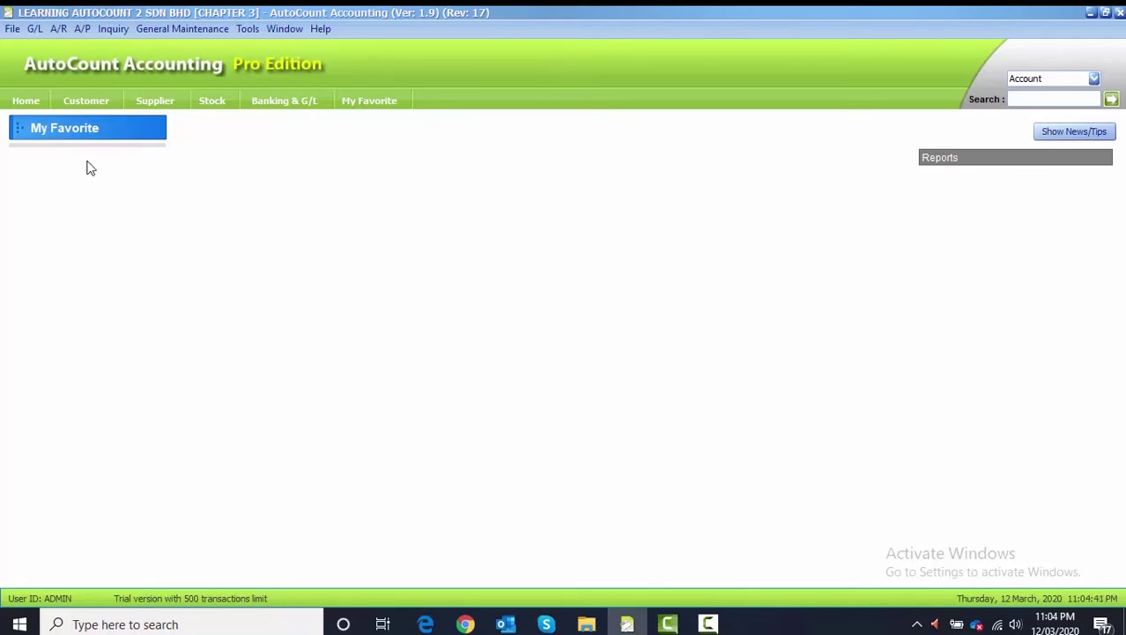
Add A/R Invoice and A/P Invoice shortcuts to My Favorite through Organize Icons
right_click(72, 190)
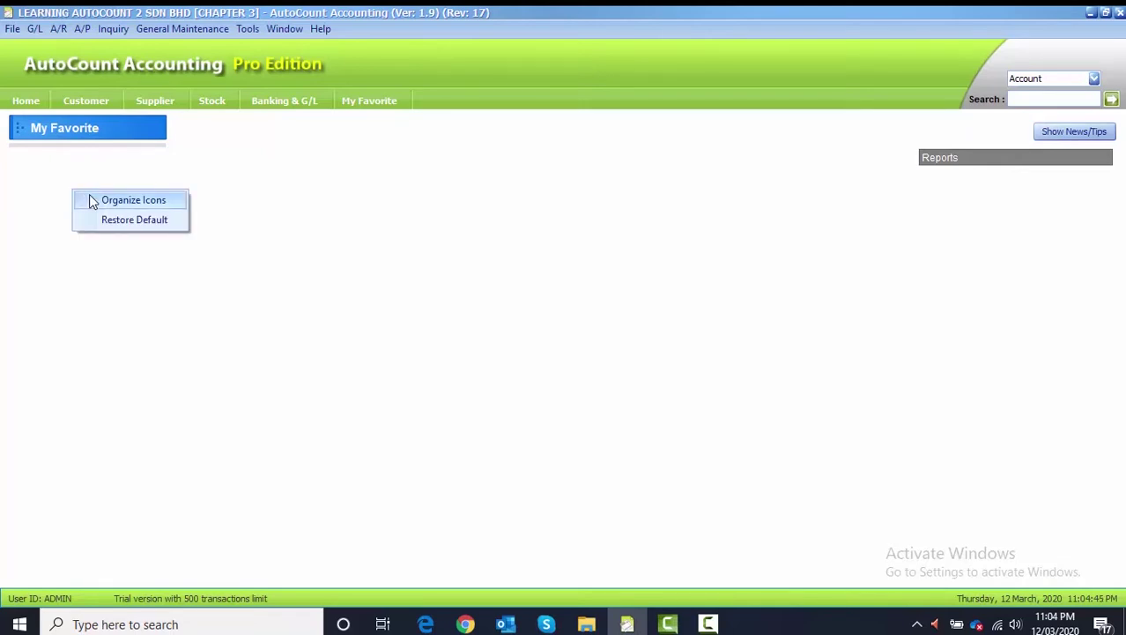
click(92, 201)
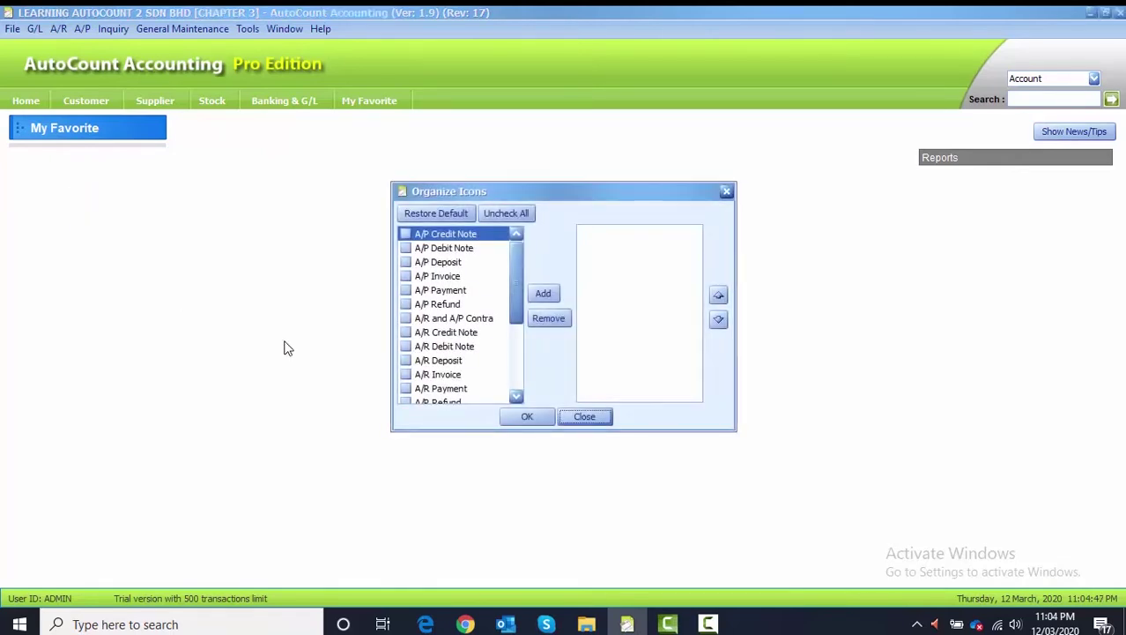
click(441, 377)
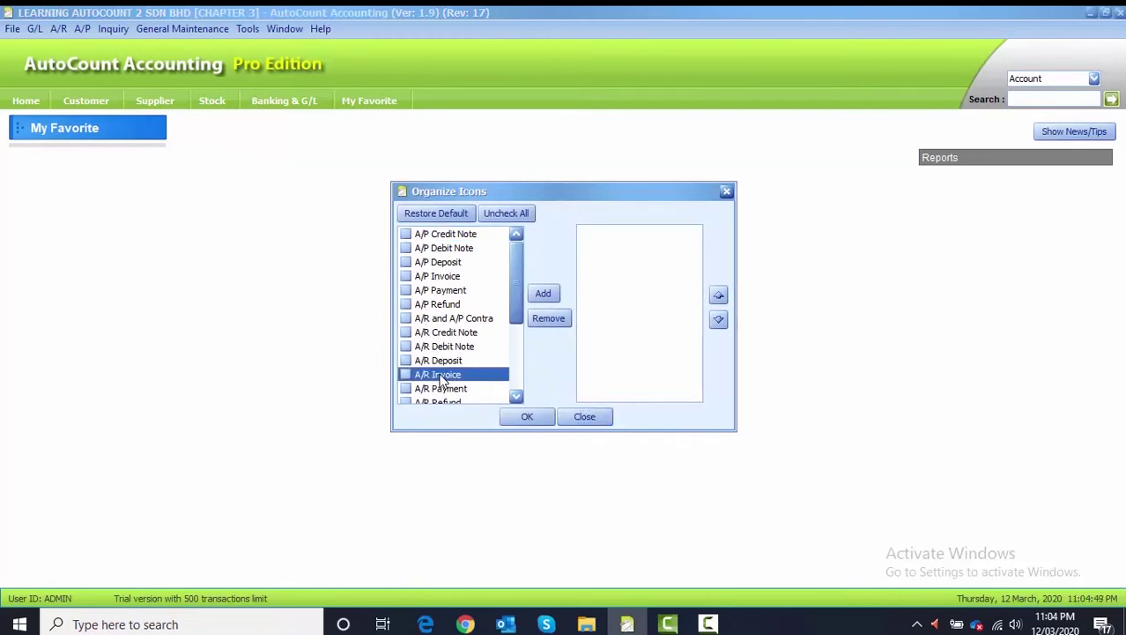
click(438, 279)
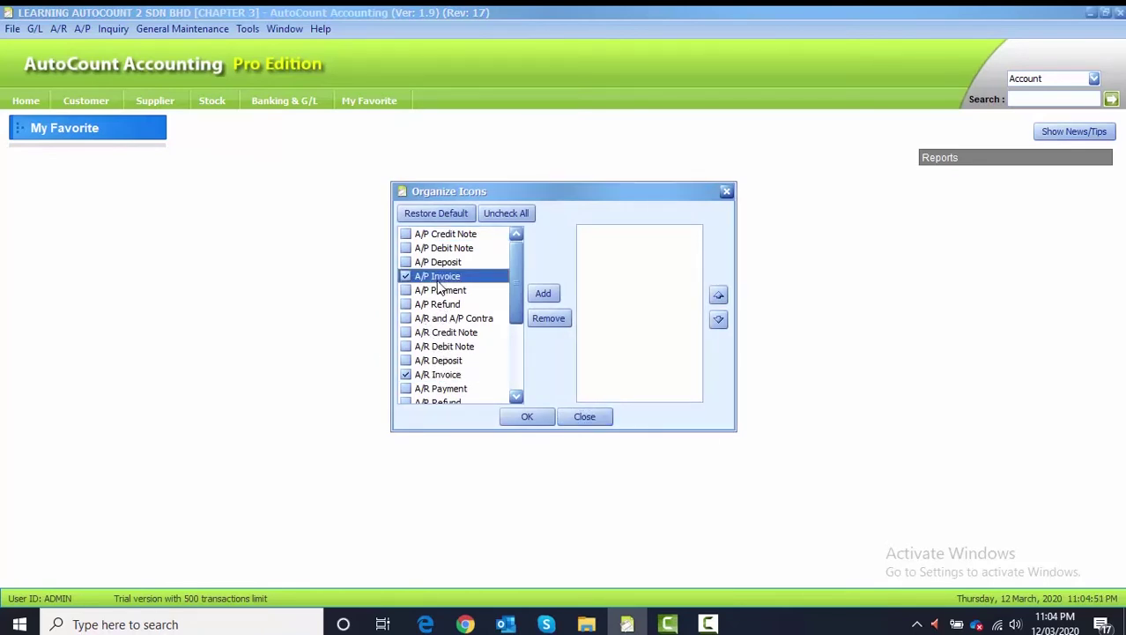
click(543, 294)
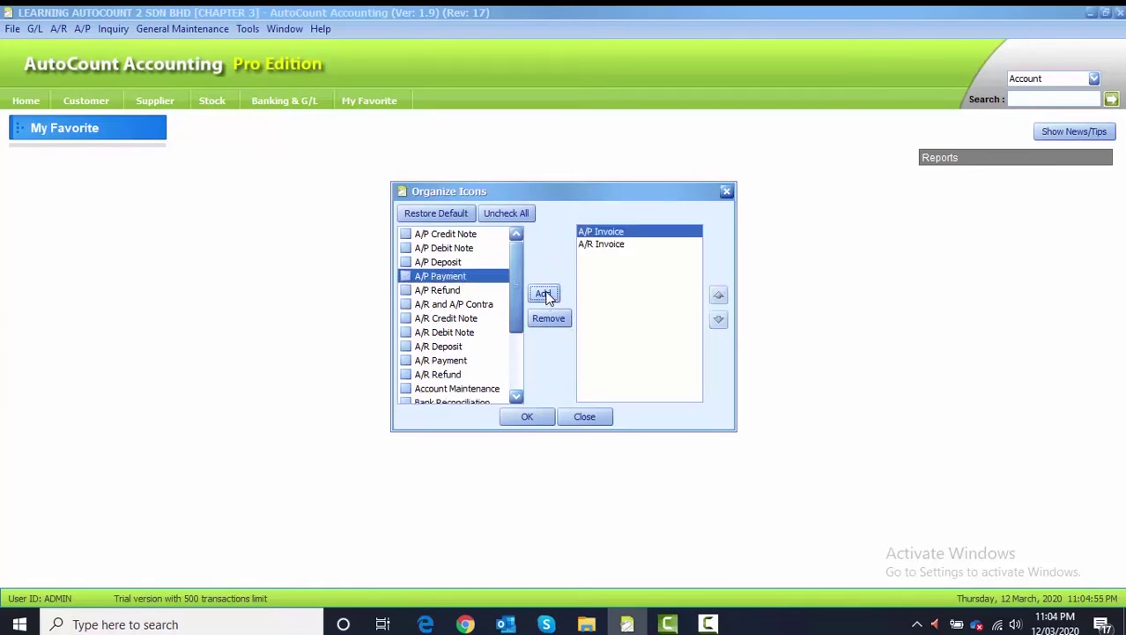
click(539, 419)
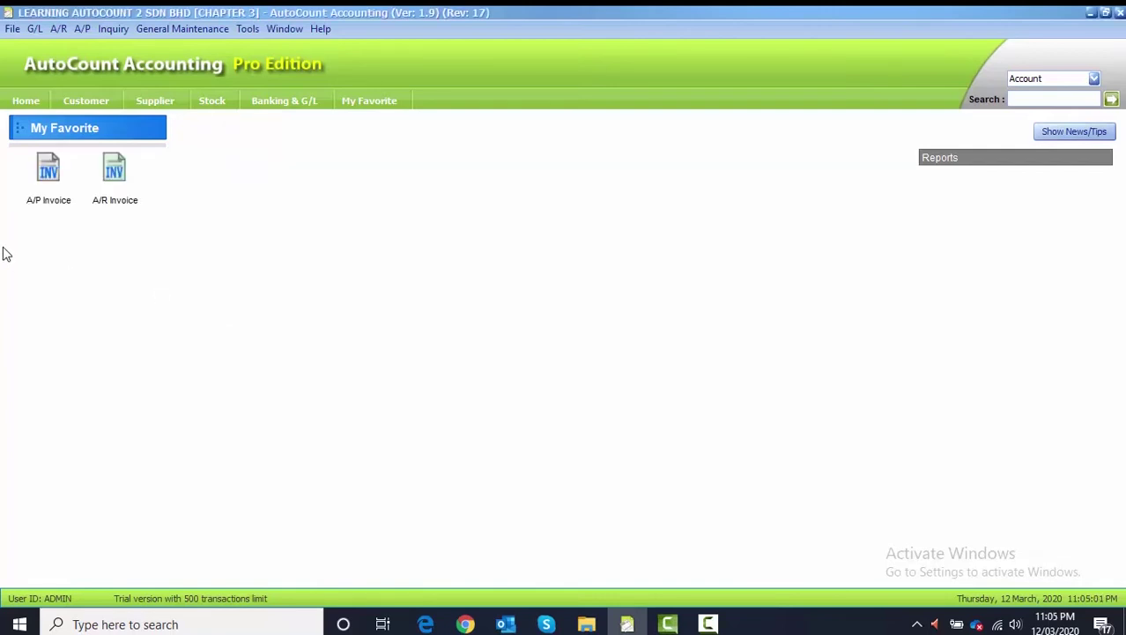
Start a new A/R invoice for debtor 300-C001, replacing <<New>> with invoice number 12345
click(113, 167)
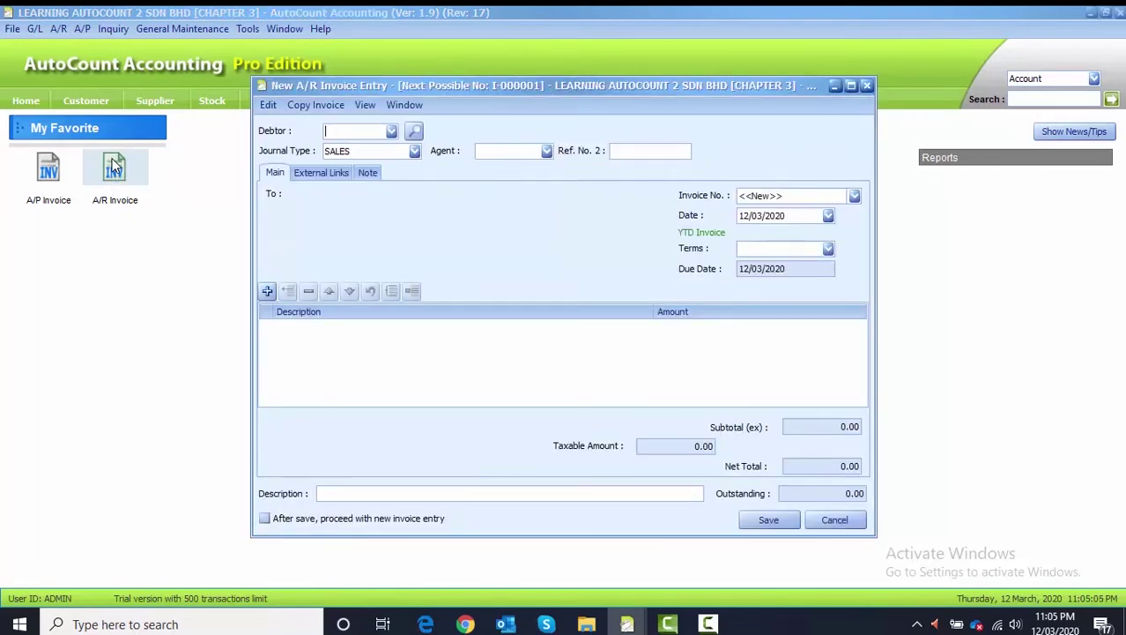
click(392, 131)
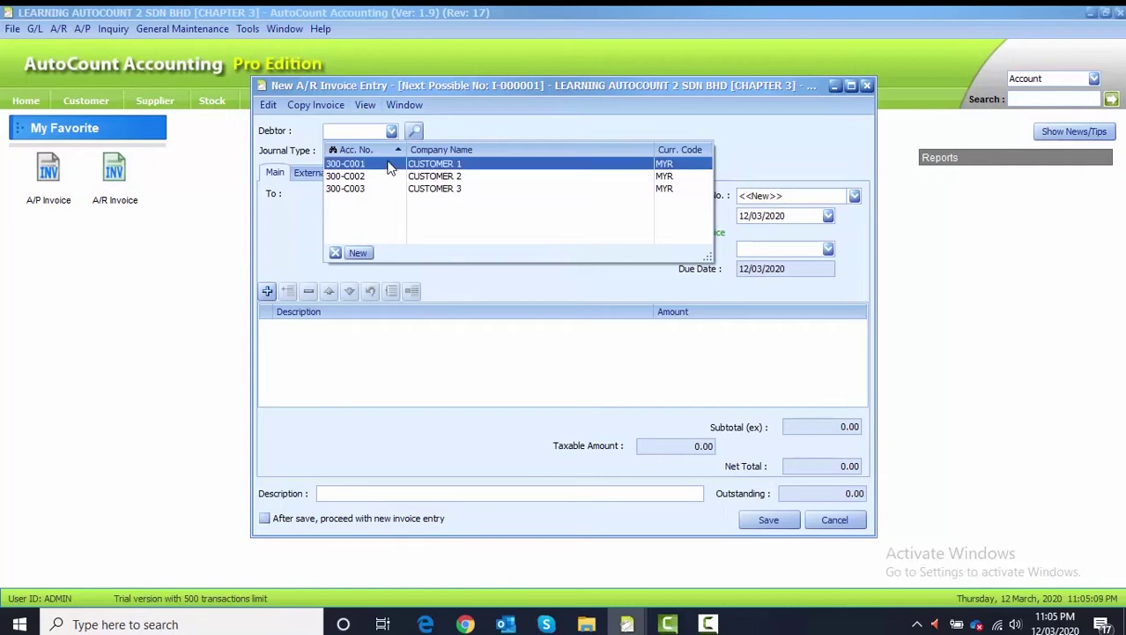
click(392, 169)
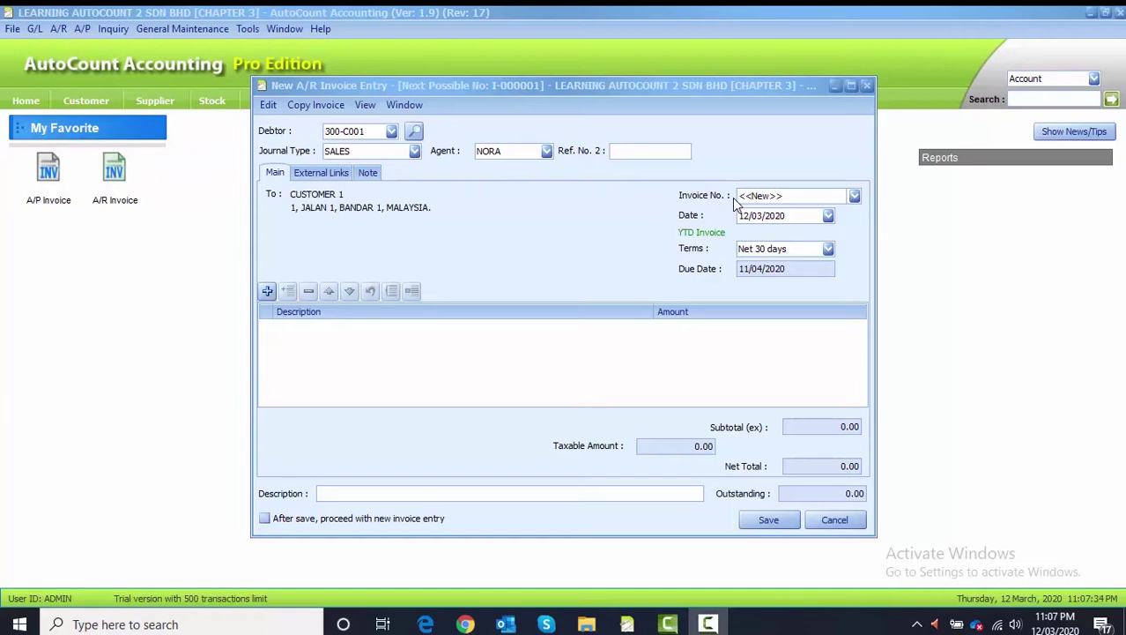
click(740, 196)
click(743, 195)
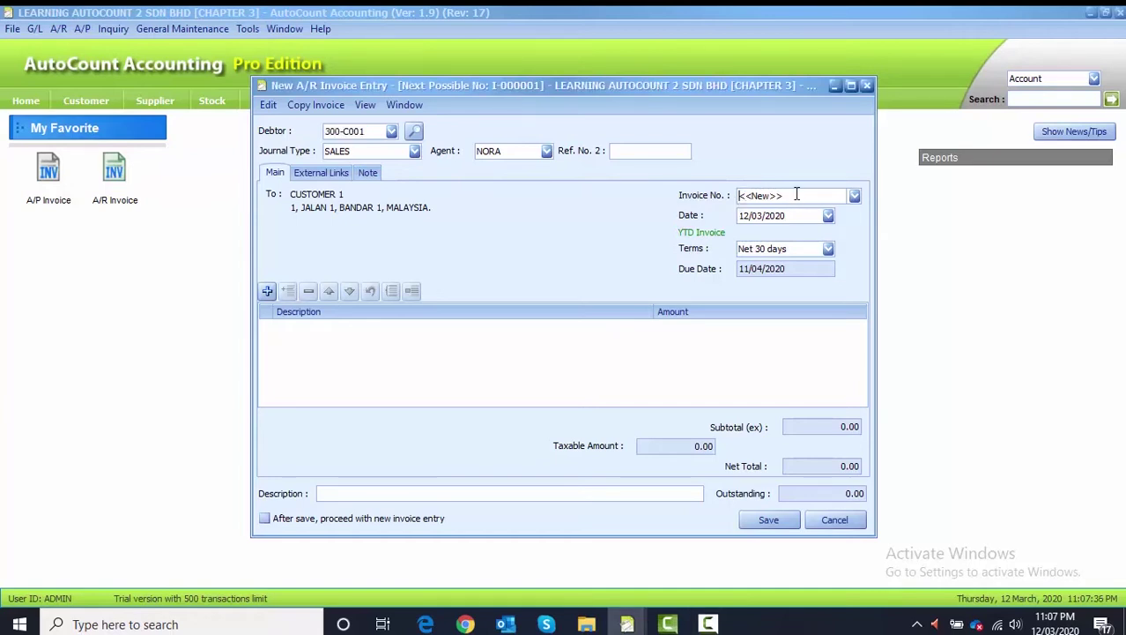
drag(785, 191, 712, 189)
key(Delete)
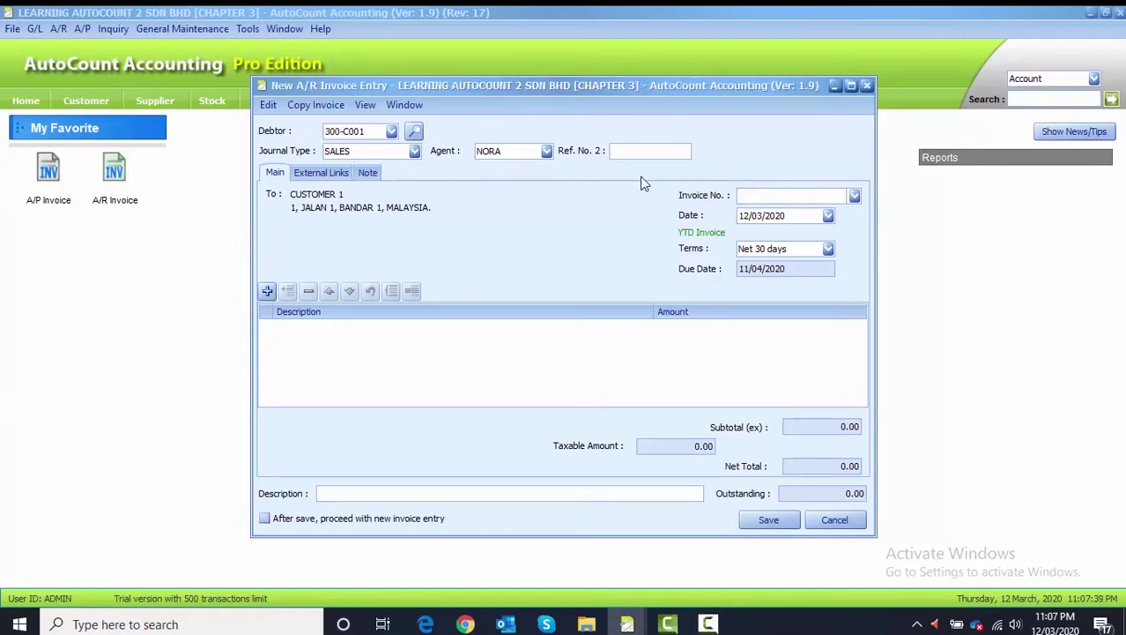
text(12)
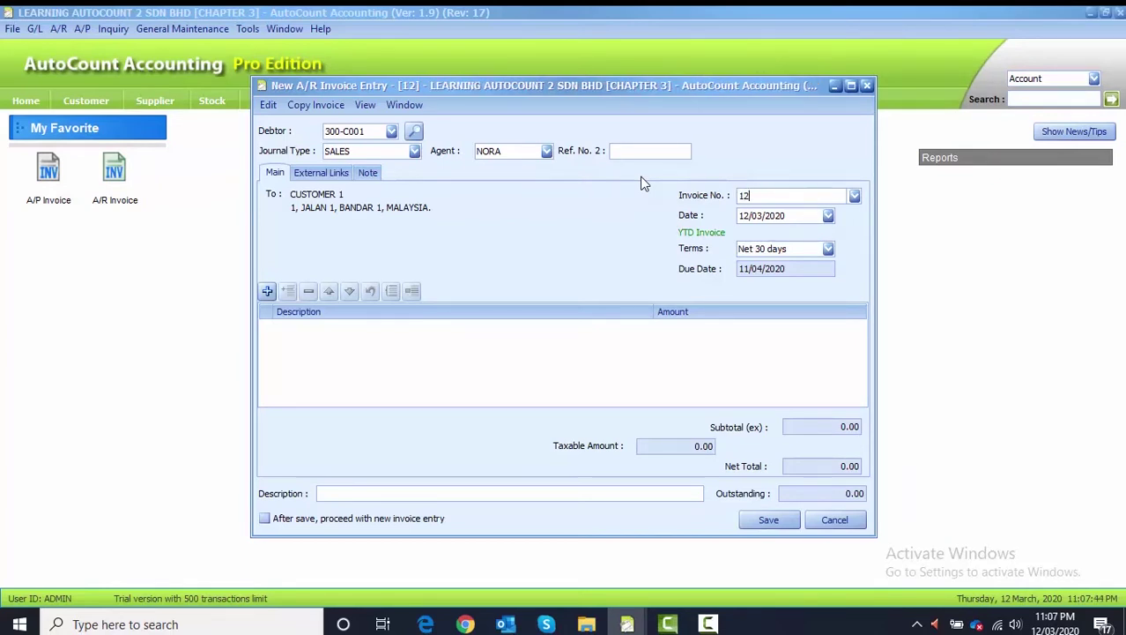
text(345)
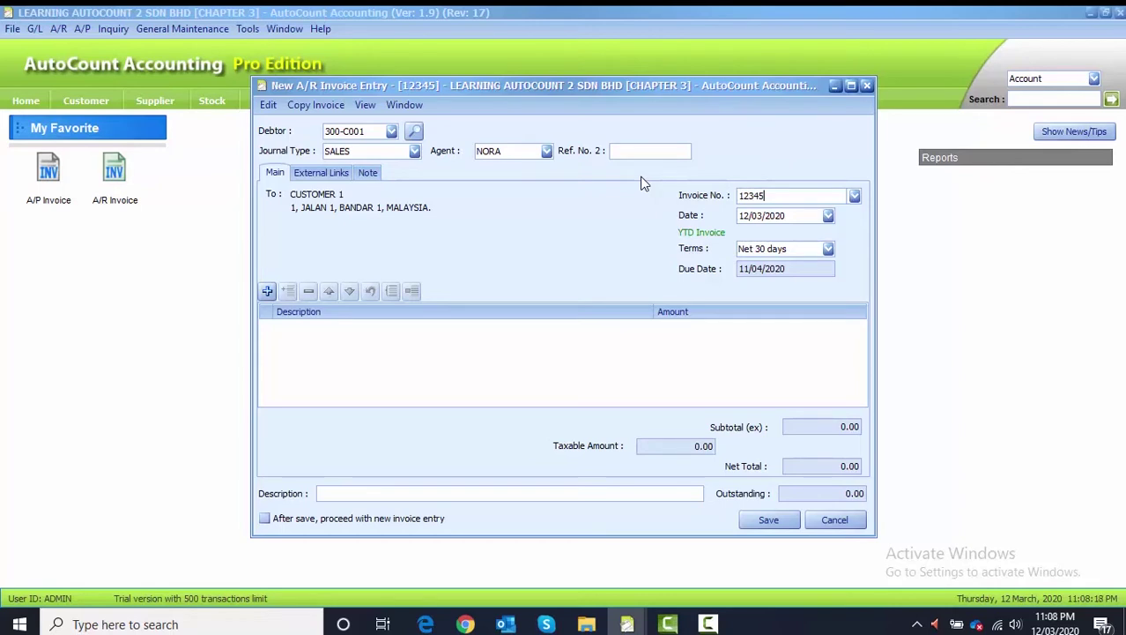
Date the invoice 16/12/2019 and add a BALANCE B/F line of 5,000
click(745, 219)
text(16/12/2019)
click(266, 292)
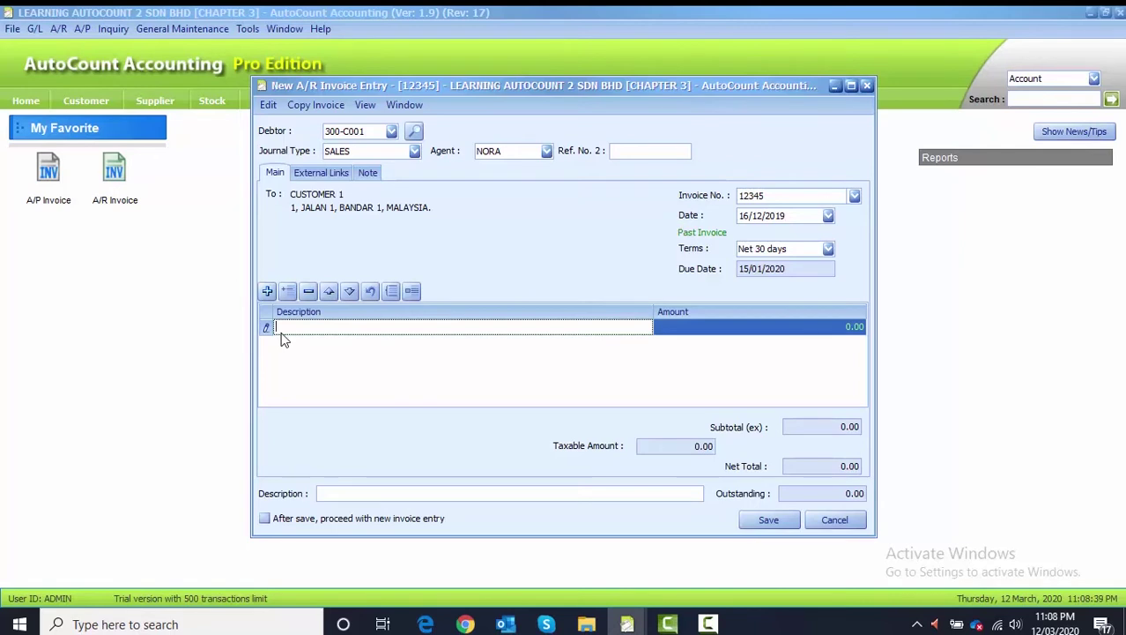
text(BALANCE B/F)
click(772, 327)
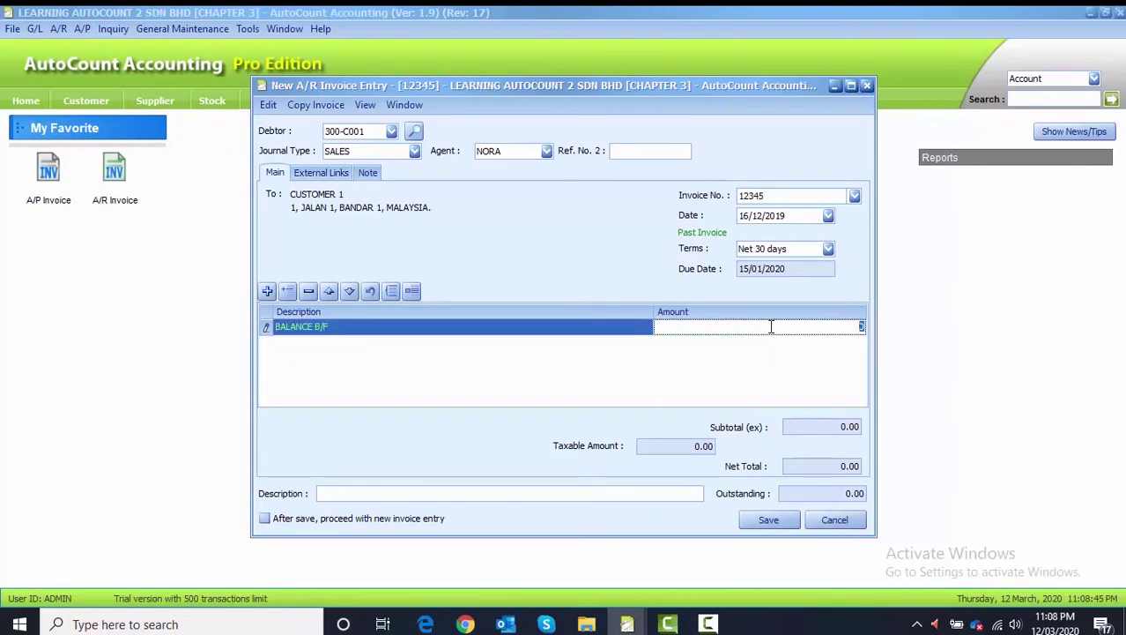
text(5000)
click(336, 496)
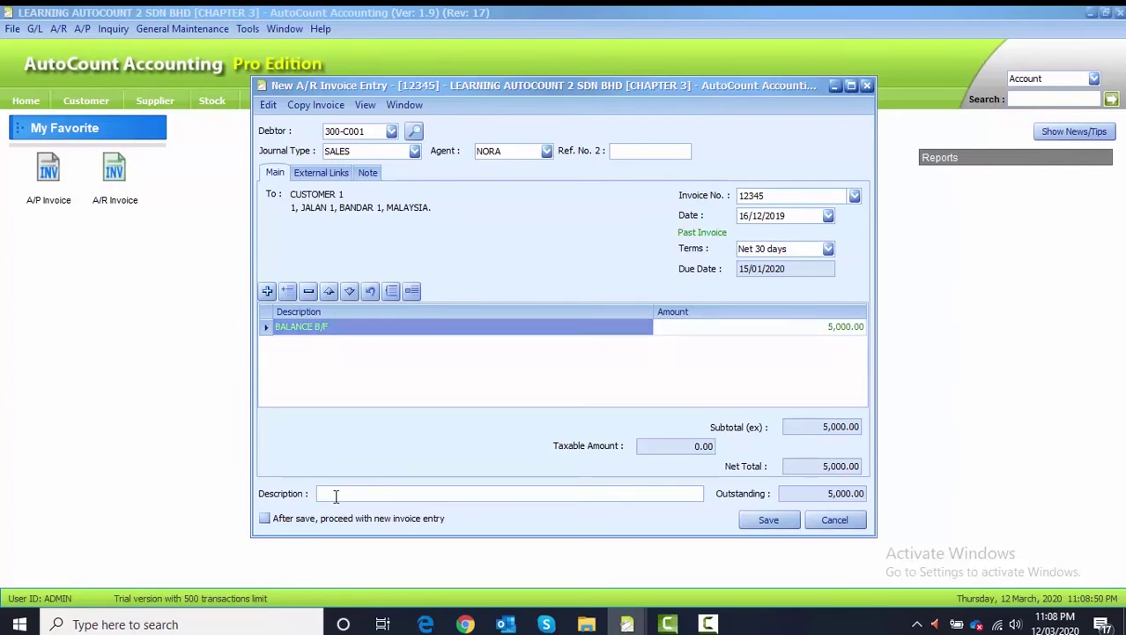
Copy BALANCE B/F into the invoice description, enable new entry after save, and save
click(335, 327)
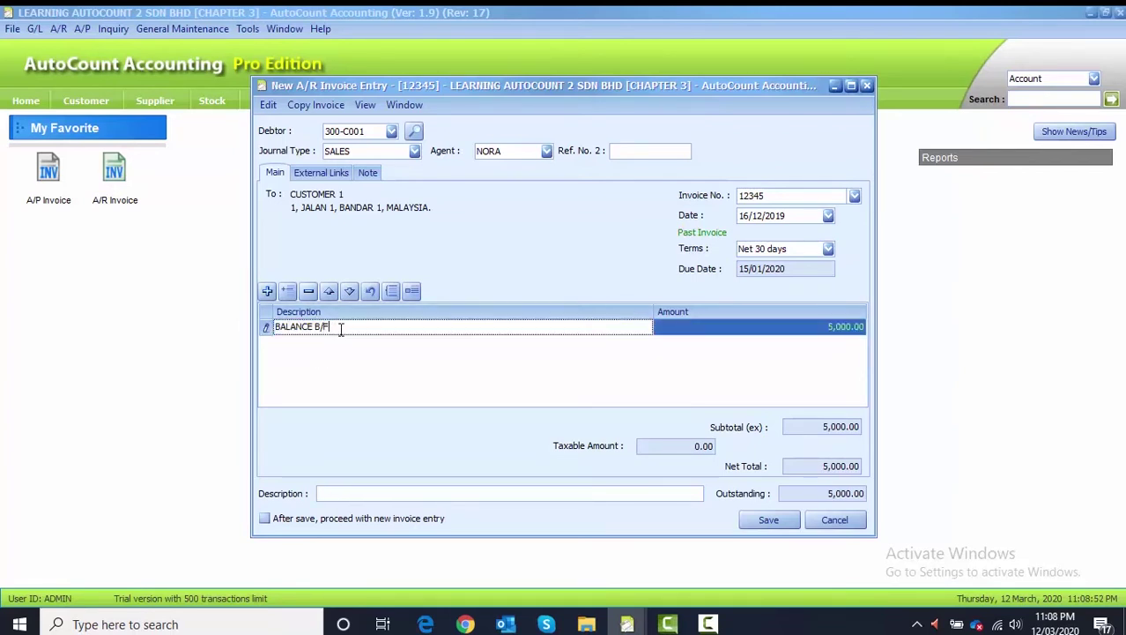
drag(340, 328, 277, 329)
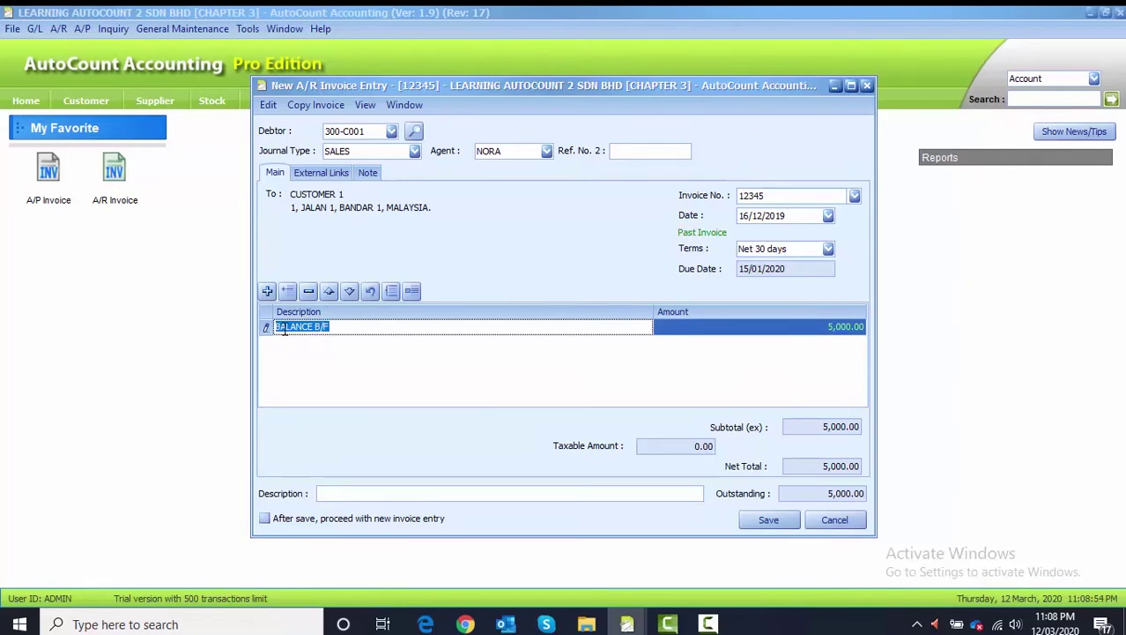
right_click(283, 329)
click(322, 379)
click(325, 497)
right_click(324, 497)
click(355, 435)
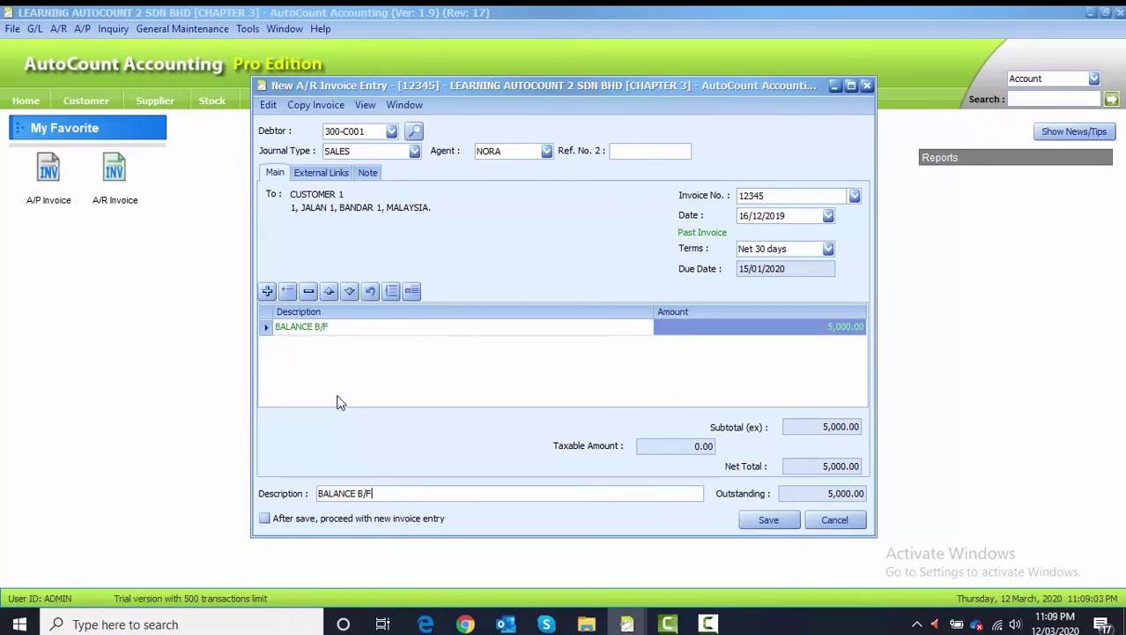
click(299, 521)
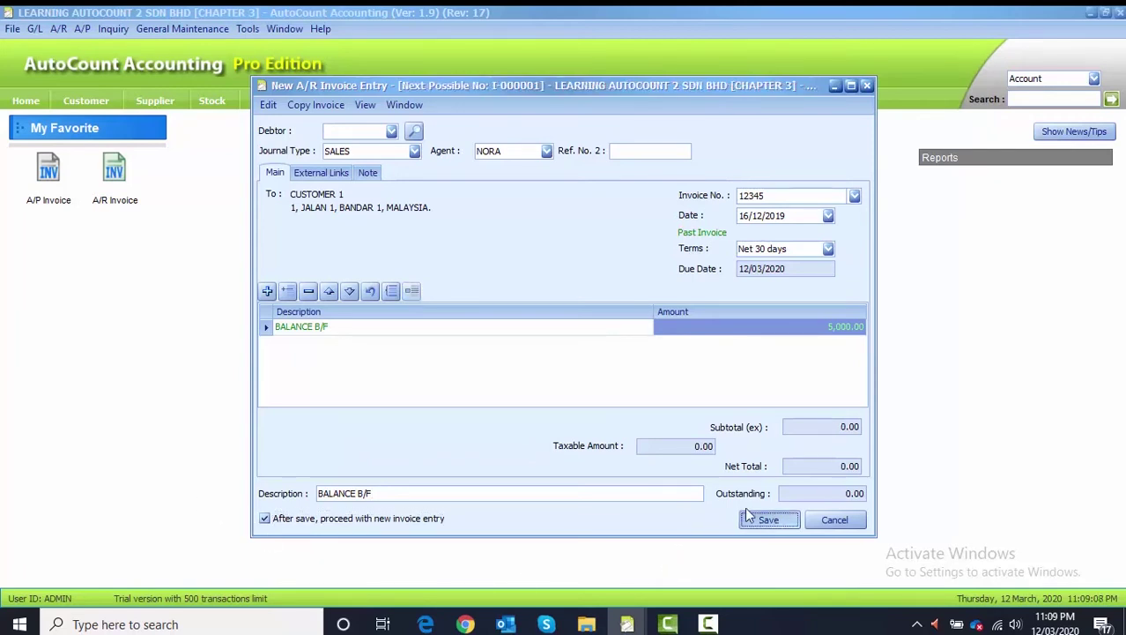
click(769, 519)
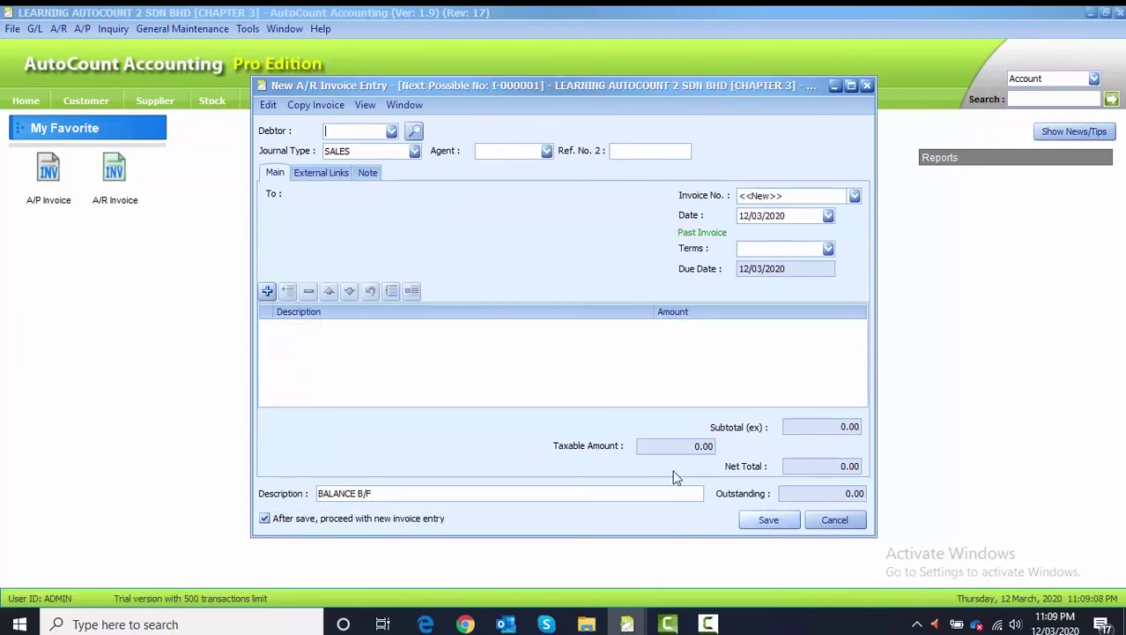
Set debtor 300-C001, invoice number 12359 and date 04/01/2020
click(391, 131)
click(388, 166)
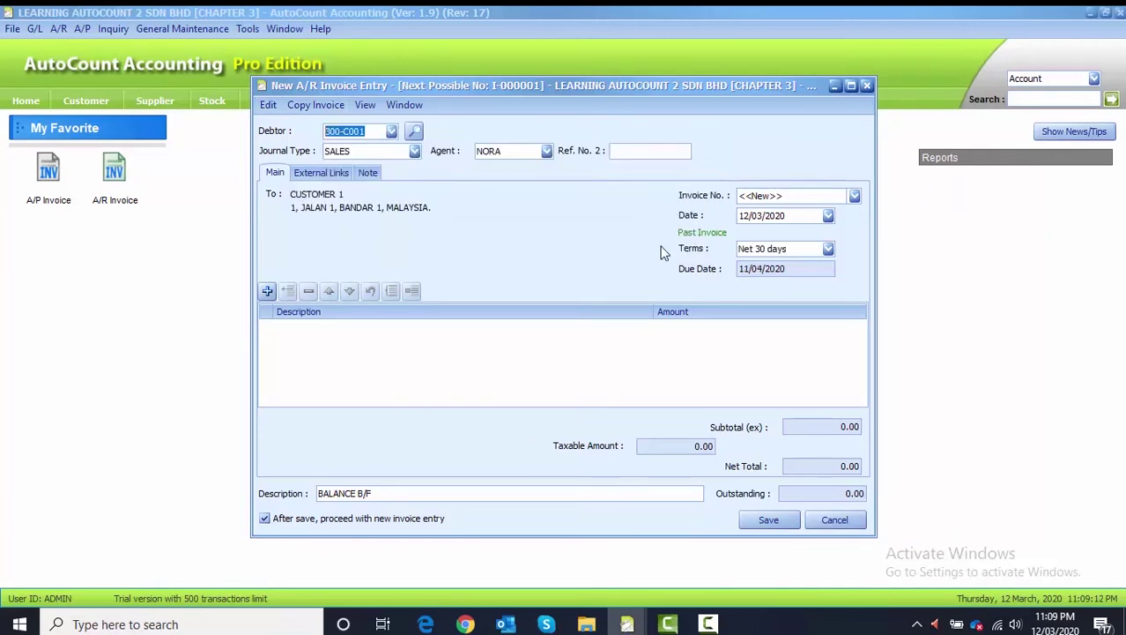
click(804, 195)
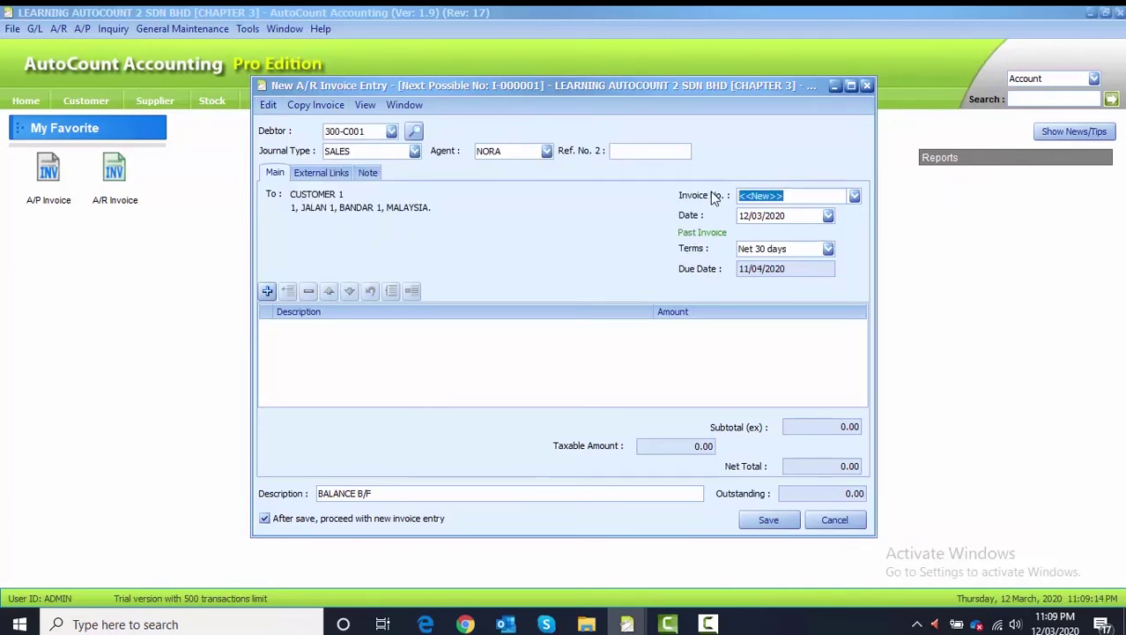
text(1235)
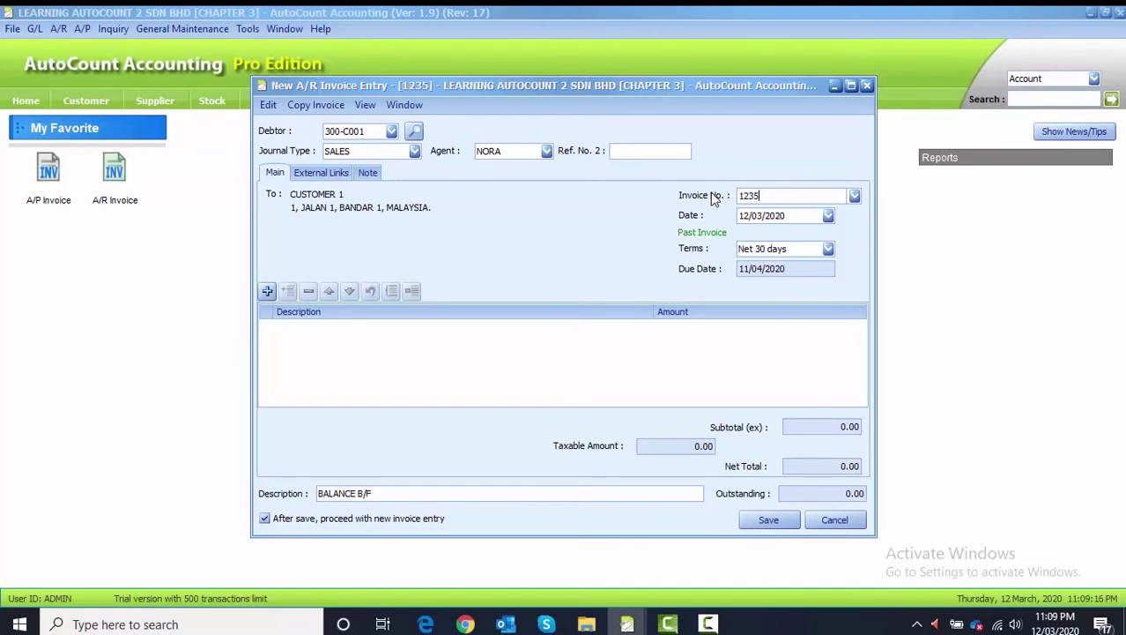
text(9)
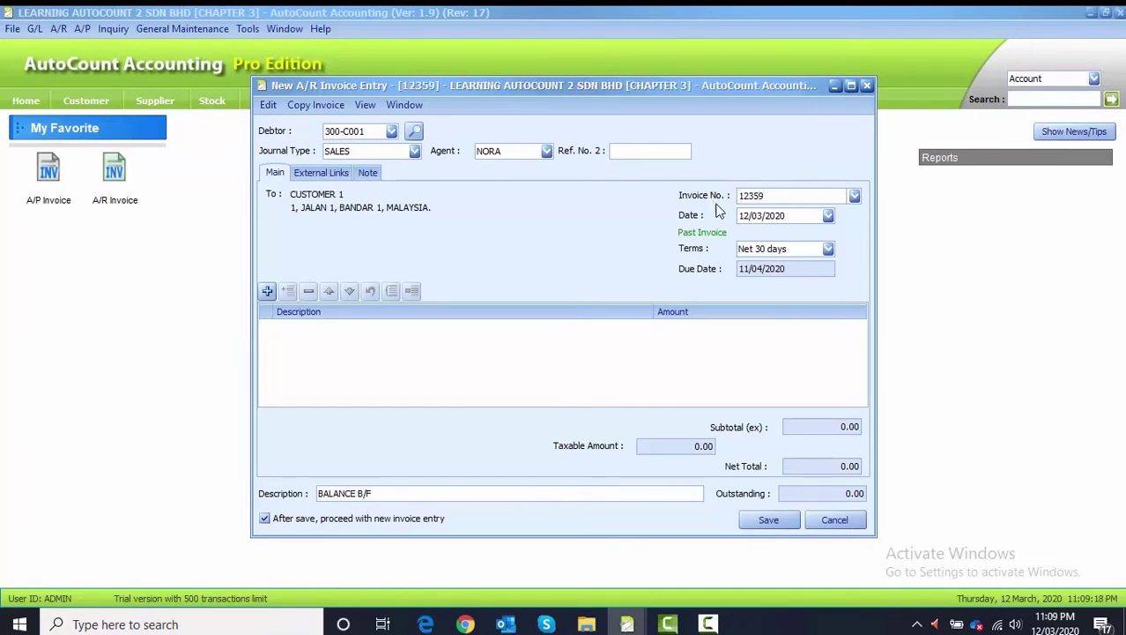
click(743, 216)
text(0401)
Add a pasted BALANCE B/F line of 3,000 and save the invoice
click(267, 291)
right_click(301, 328)
click(326, 394)
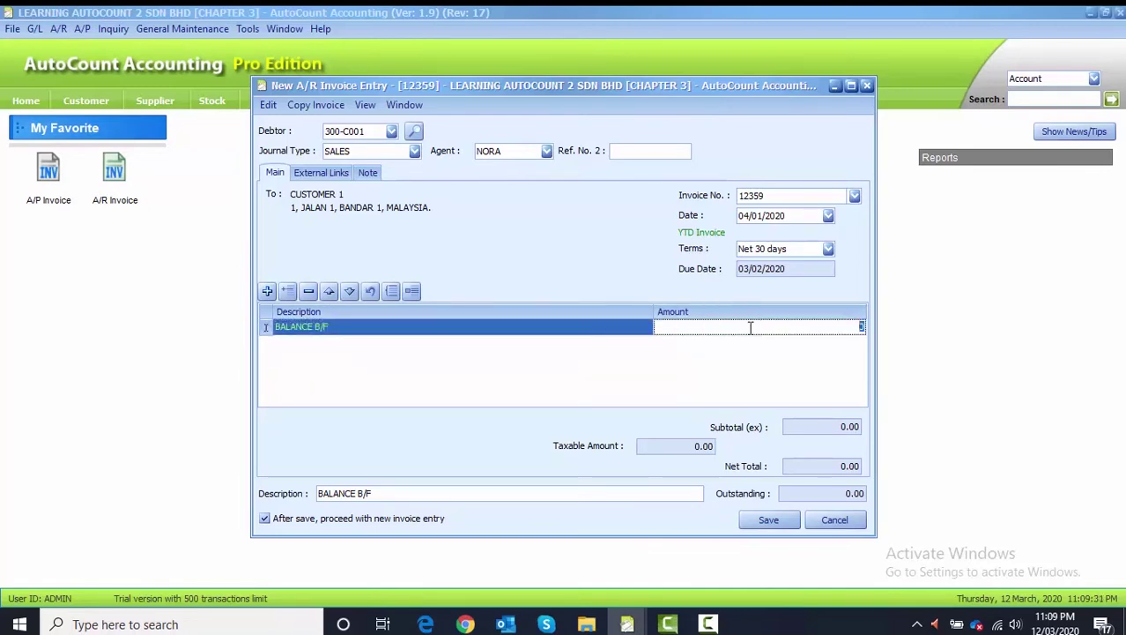
text(3,000)
click(604, 384)
click(765, 522)
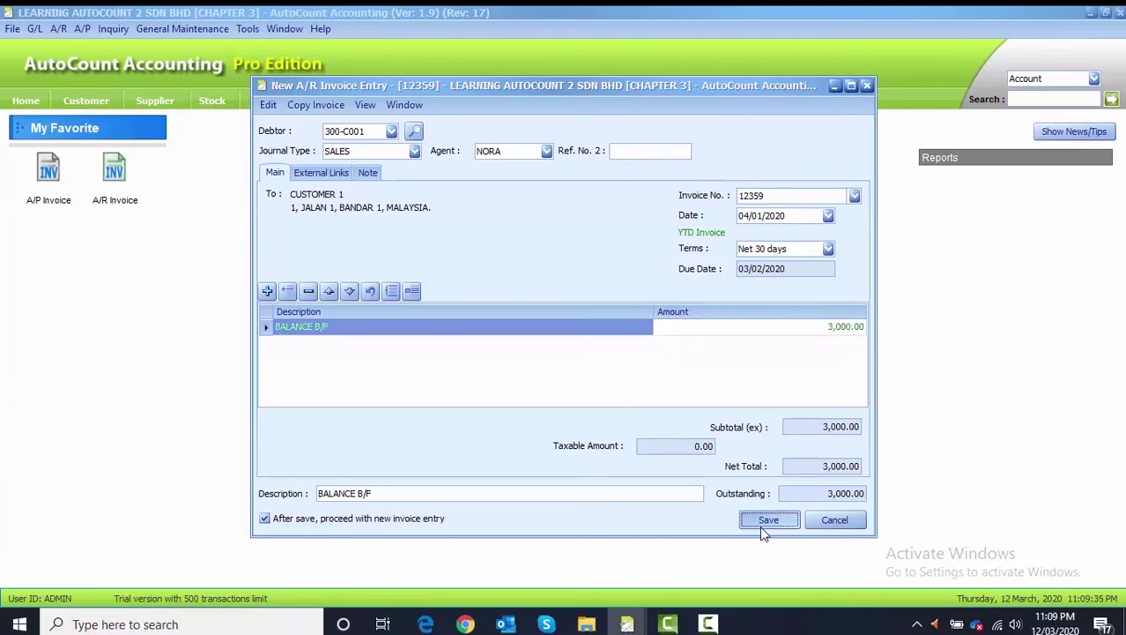
Set debtor 300-C001, invoice number 12388 and date 09/02/2020
click(391, 133)
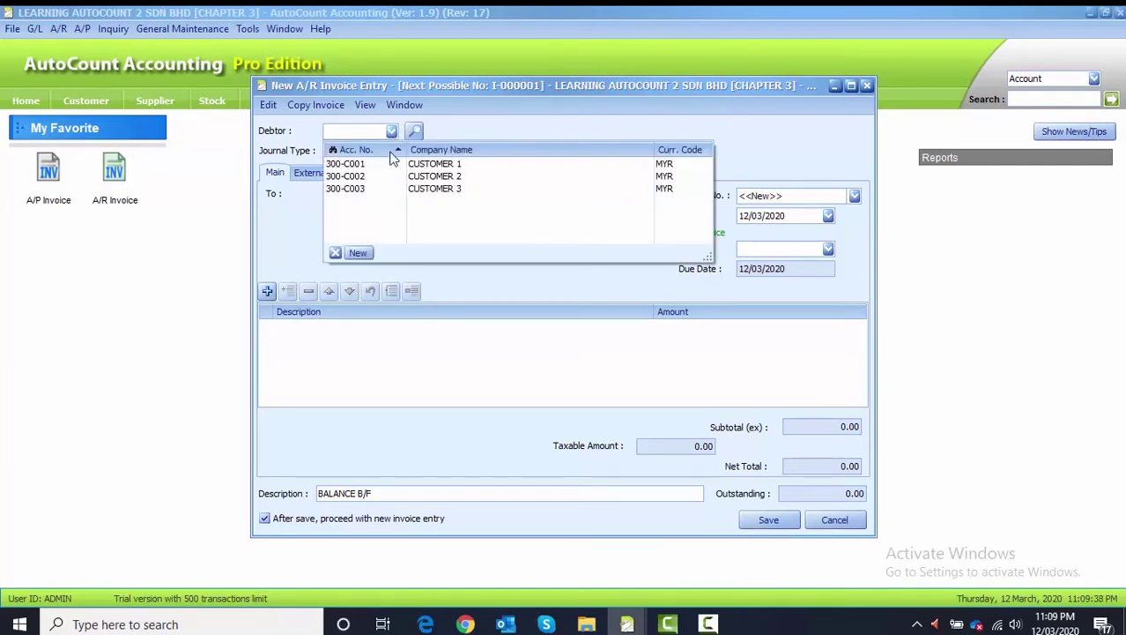
click(393, 164)
click(794, 194)
text(12388)
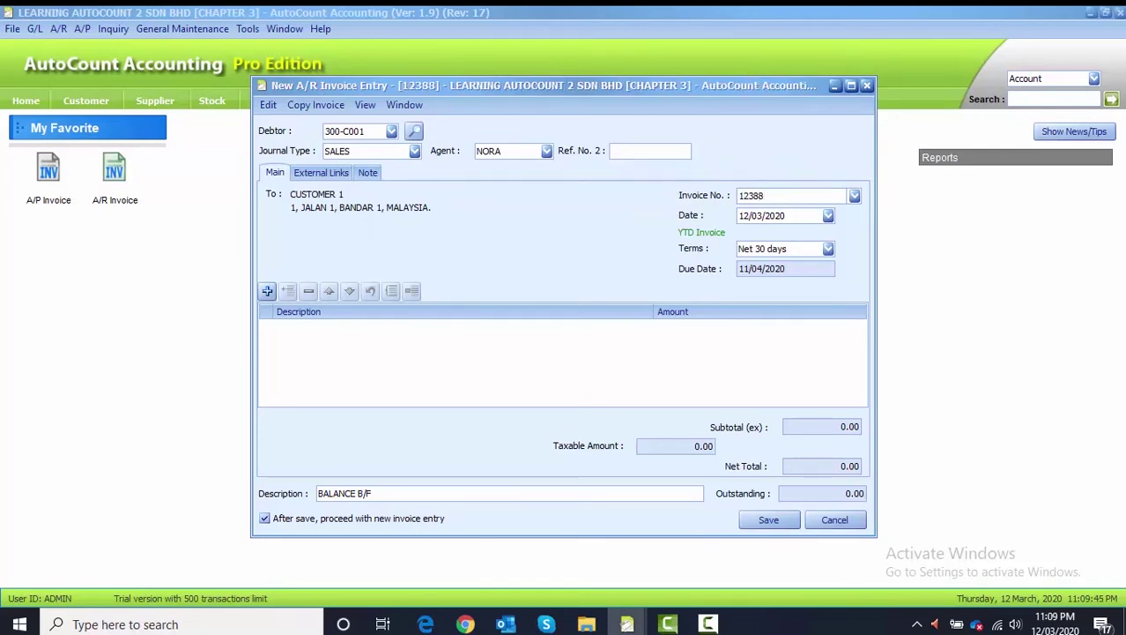
click(743, 215)
text(09/02)
Add a pasted BALANCE B/F line of 7,000 and save the invoice
click(267, 291)
click(304, 327)
right_click(302, 325)
click(331, 393)
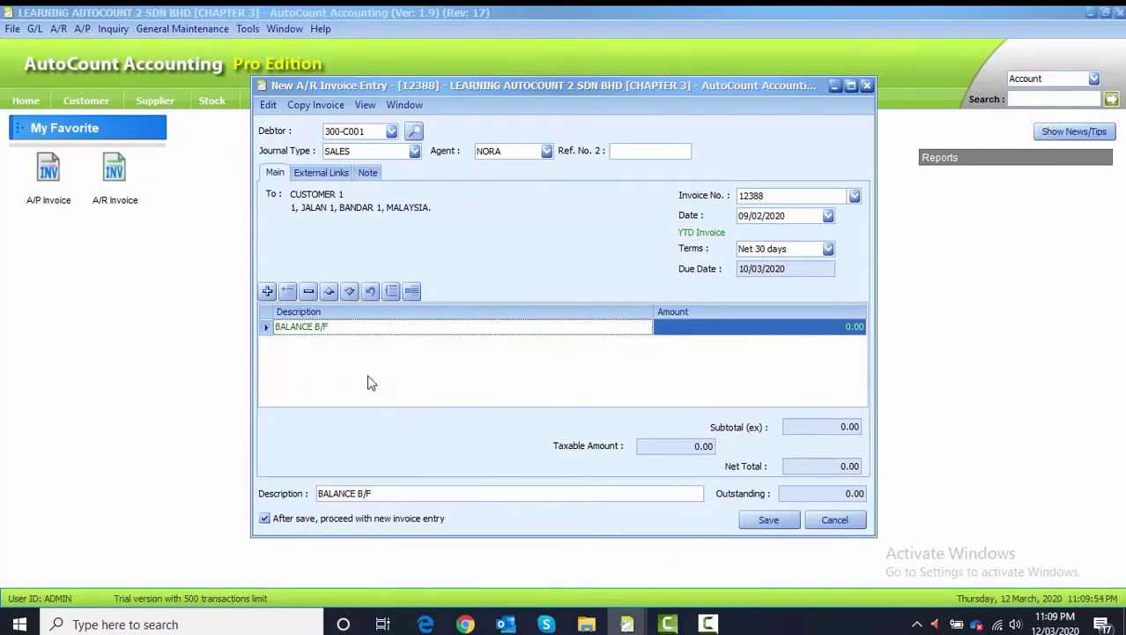
click(745, 328)
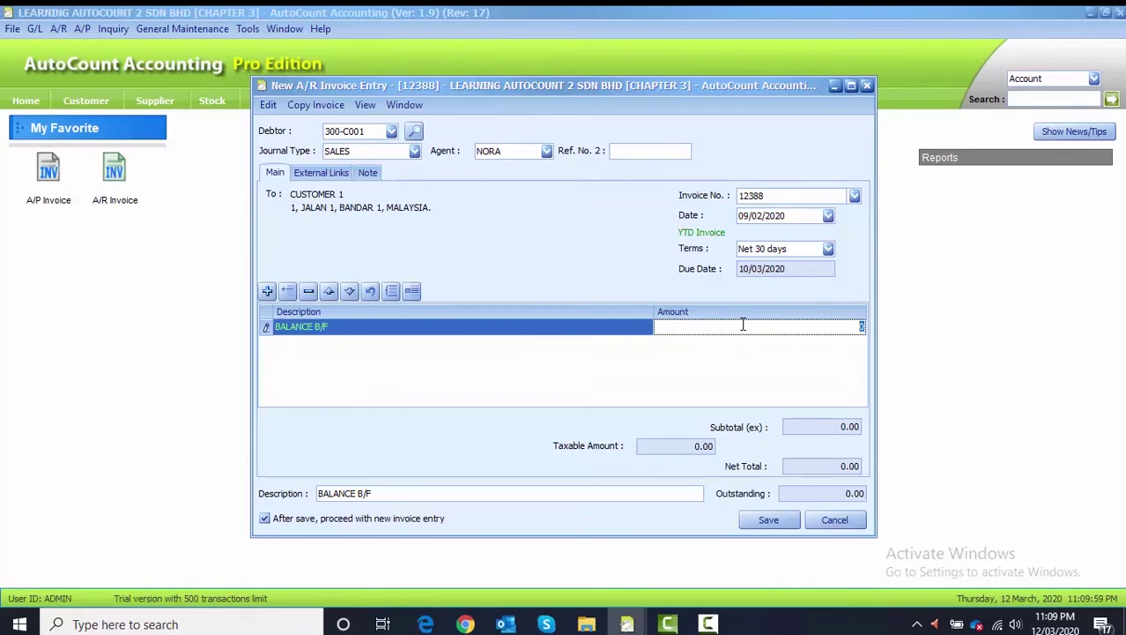
text(7000)
click(447, 344)
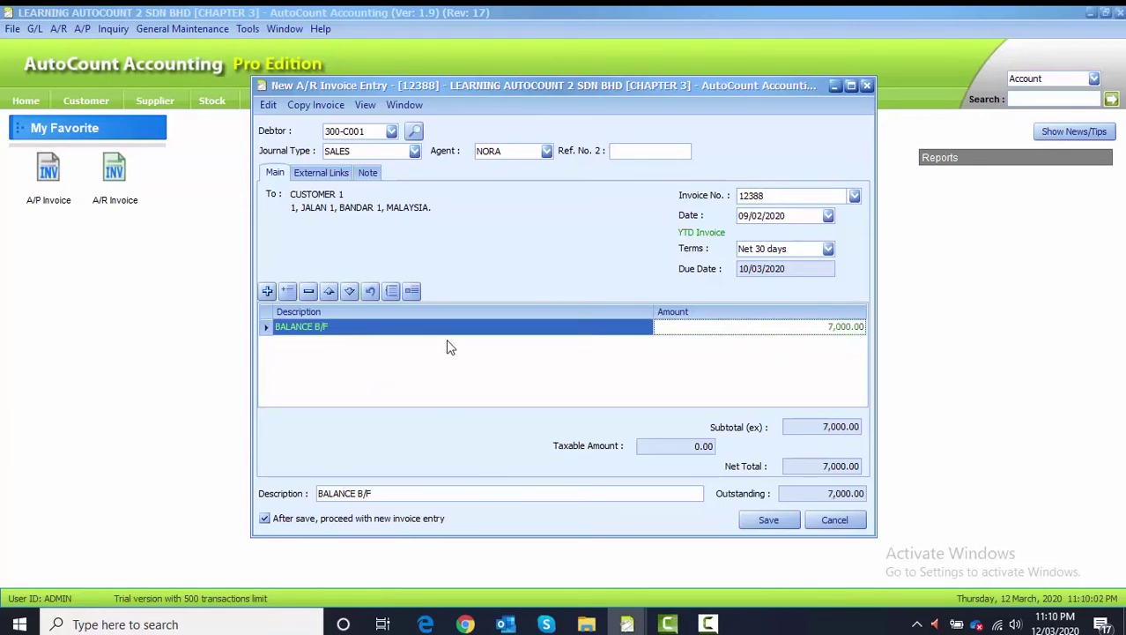
click(758, 524)
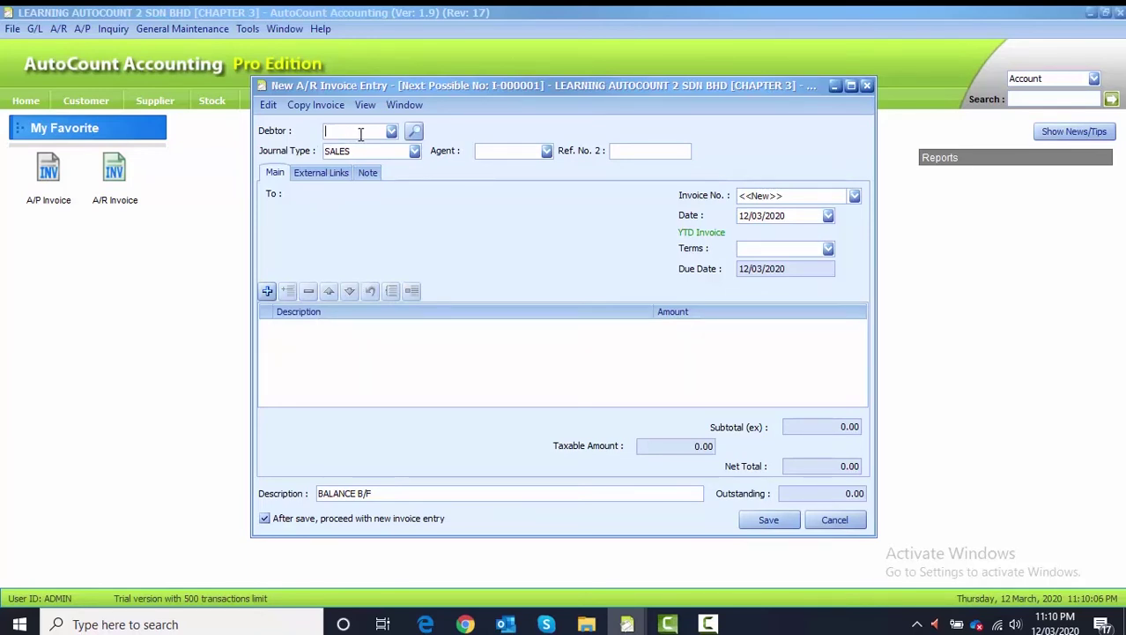
Enter debtor 300-C001 and invoice number 12490, then add a pasted BALANCE B/F line
click(391, 131)
click(395, 164)
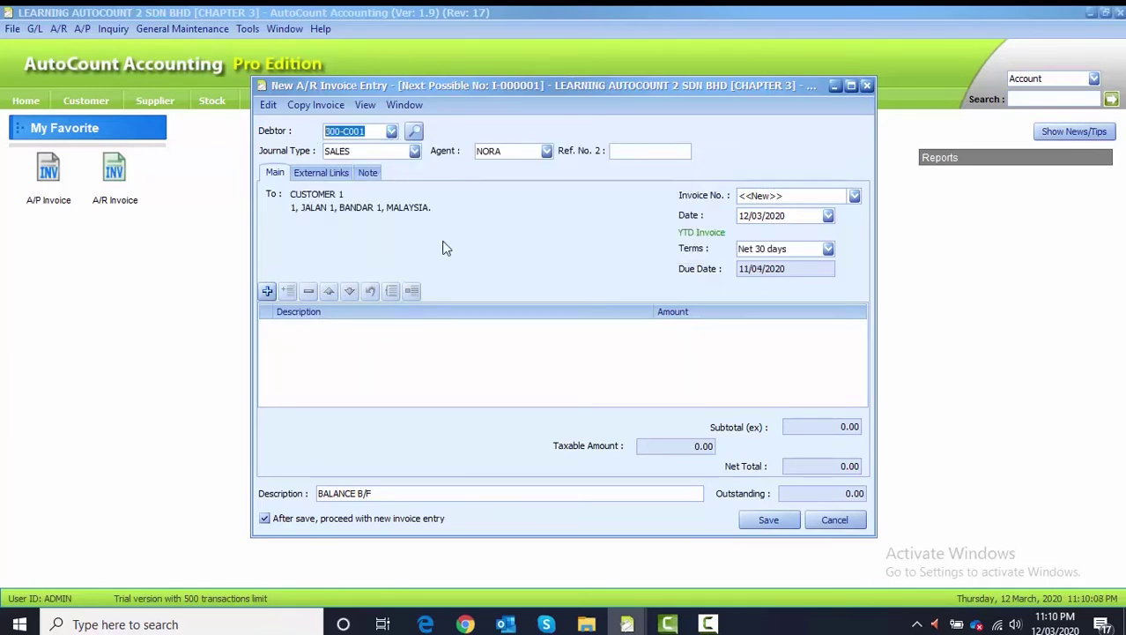
click(791, 195)
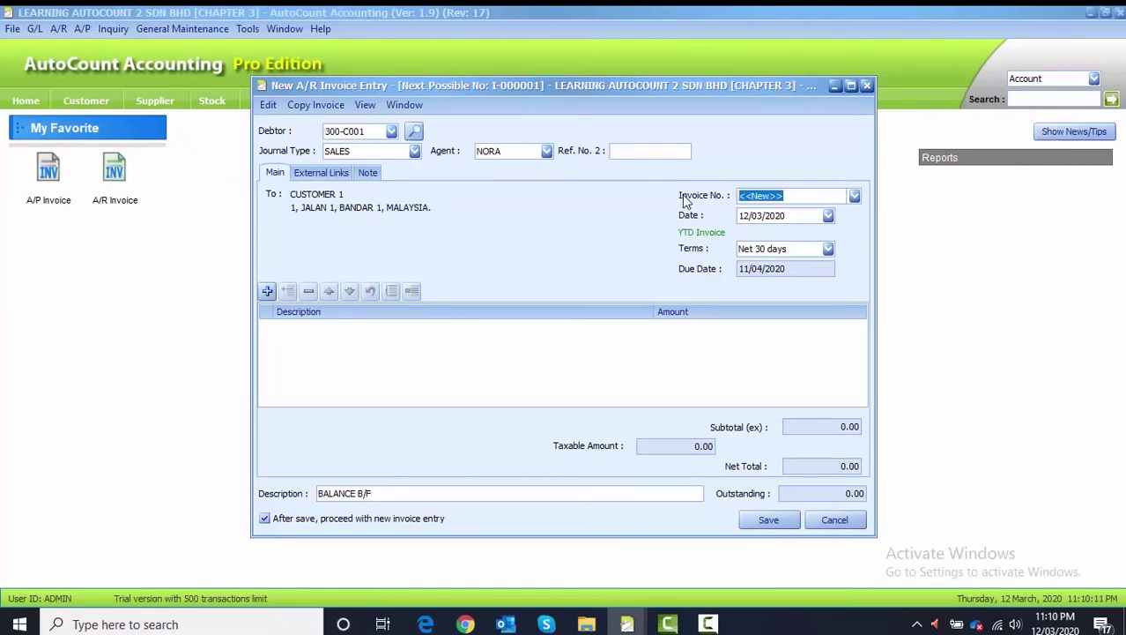
text(12490)
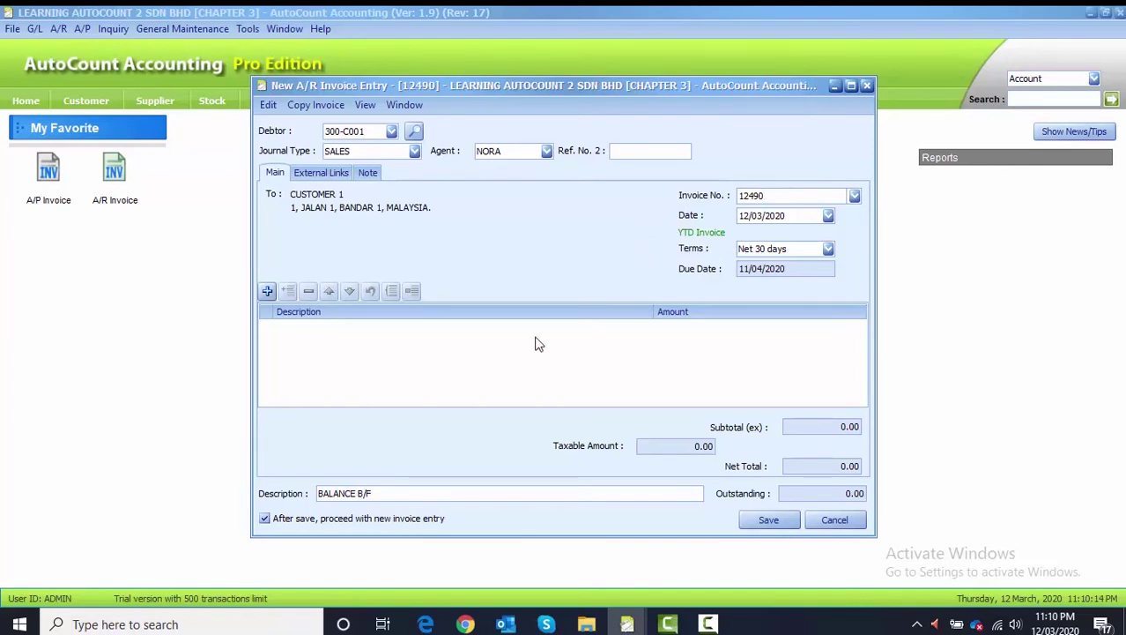
click(267, 291)
right_click(295, 327)
click(326, 397)
key(Tab)
click(781, 332)
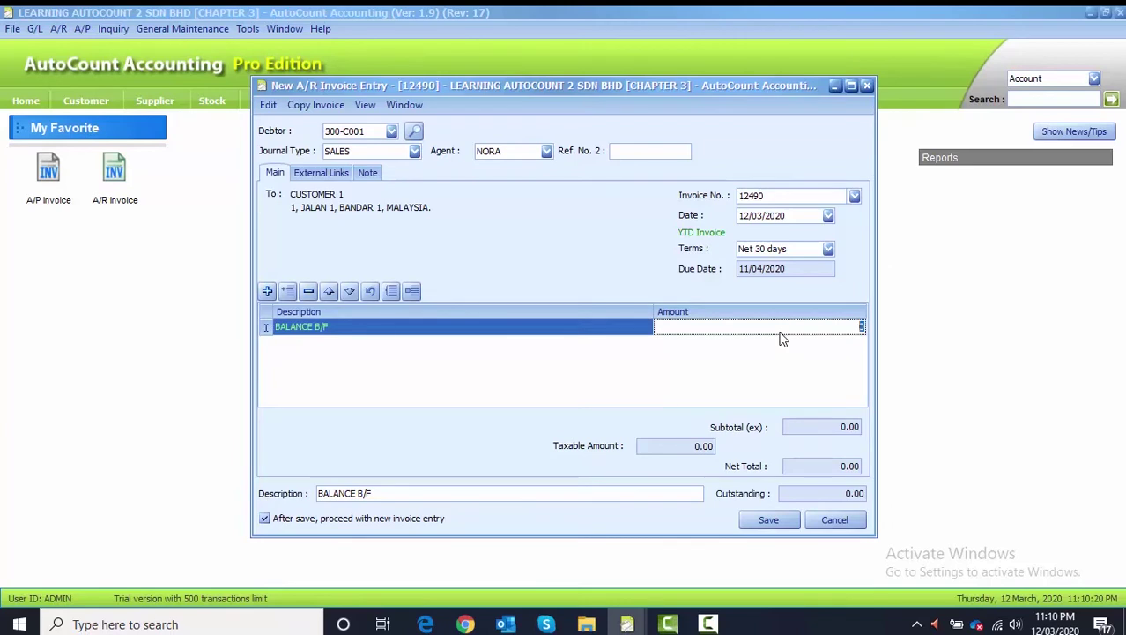
Enter 5,000 as the line amount and save invoice 12490
text(5000)
click(653, 397)
click(766, 520)
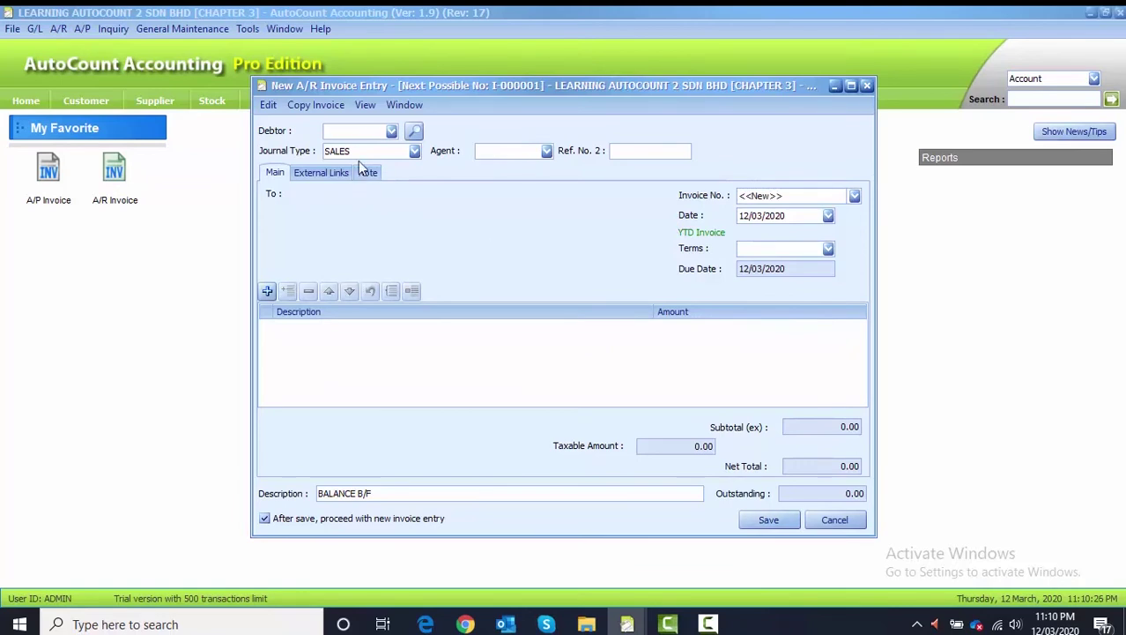
Set debtor 300-C002, invoice number 12396 and date 25/02/2020
click(391, 131)
click(389, 175)
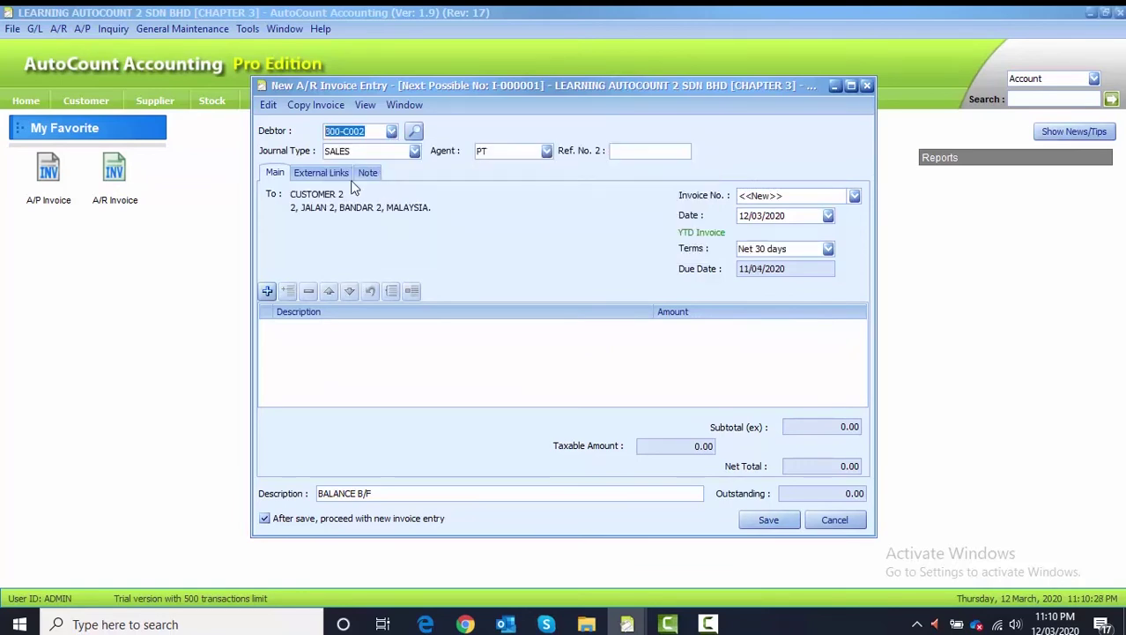
click(823, 195)
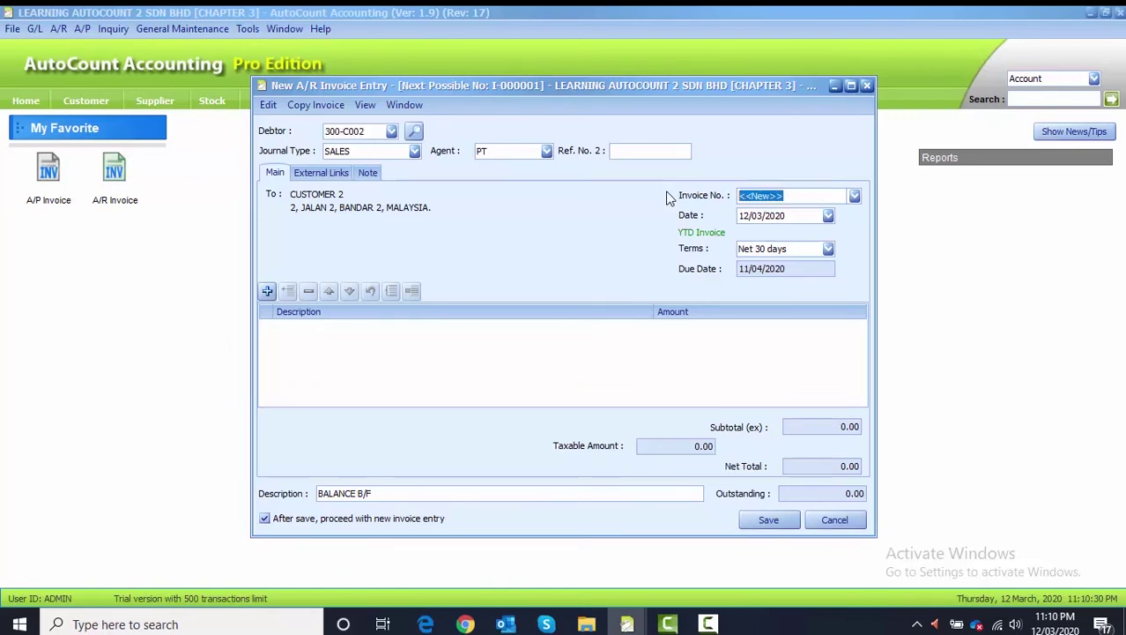
text(123)
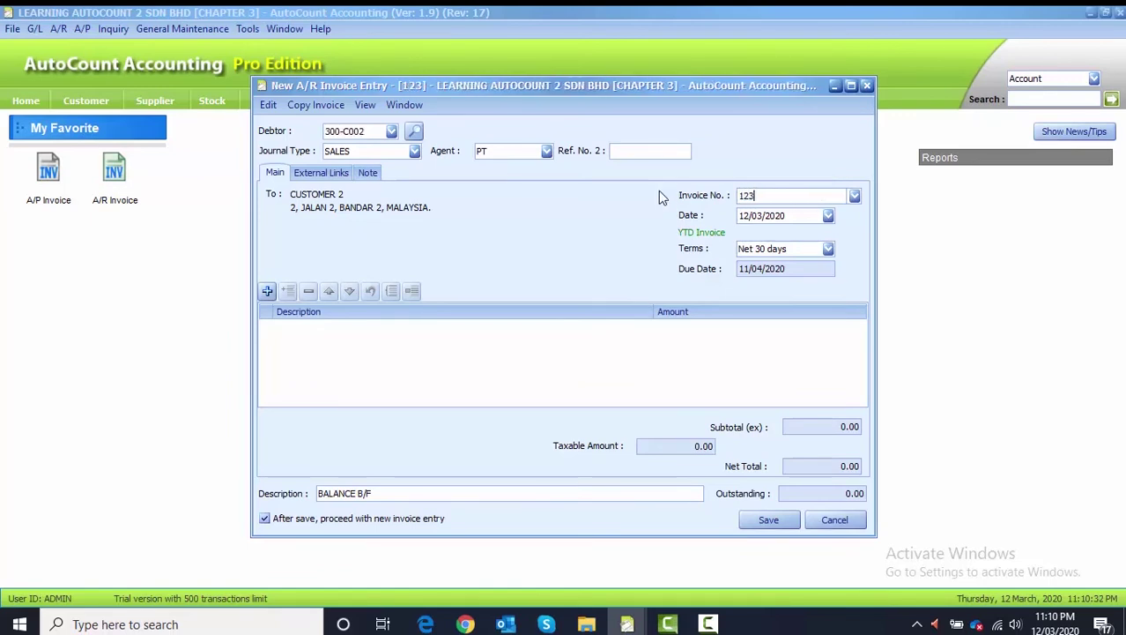
text(96)
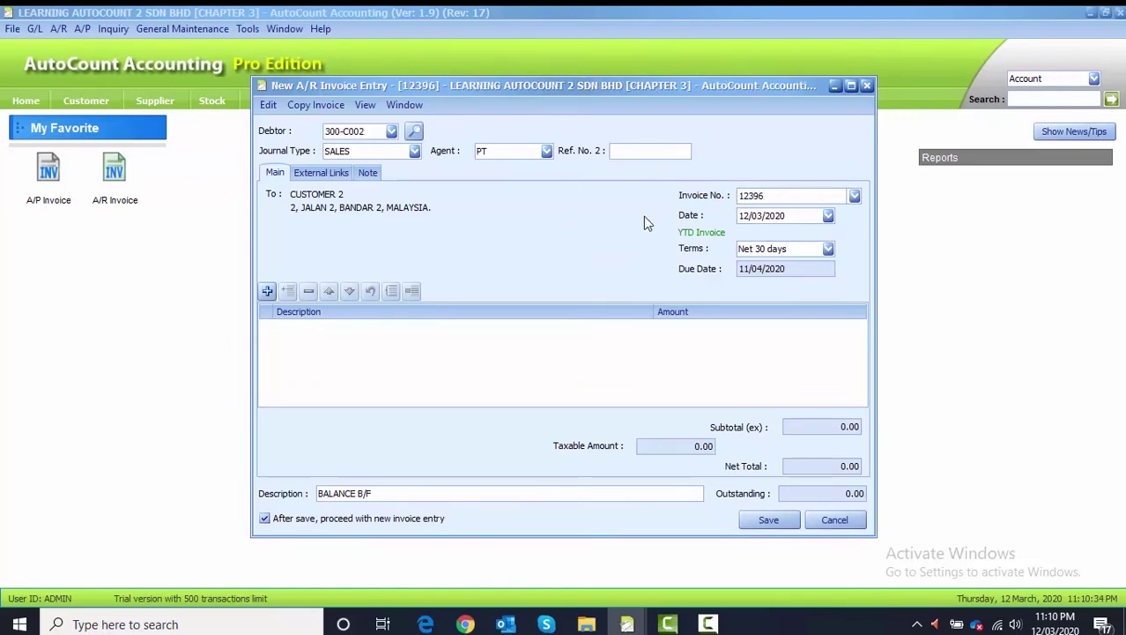
click(743, 215)
text(2502)
Add a pasted BALANCE B/F line of 6,000 and save the invoice
click(267, 292)
click(292, 325)
right_click(293, 326)
click(319, 398)
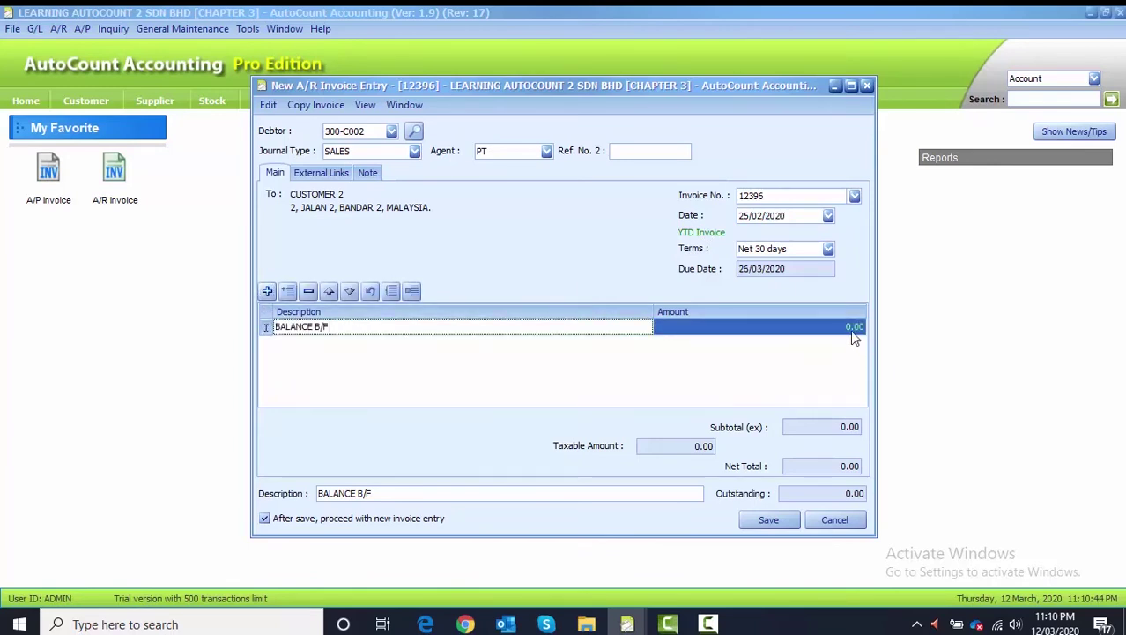
click(851, 327)
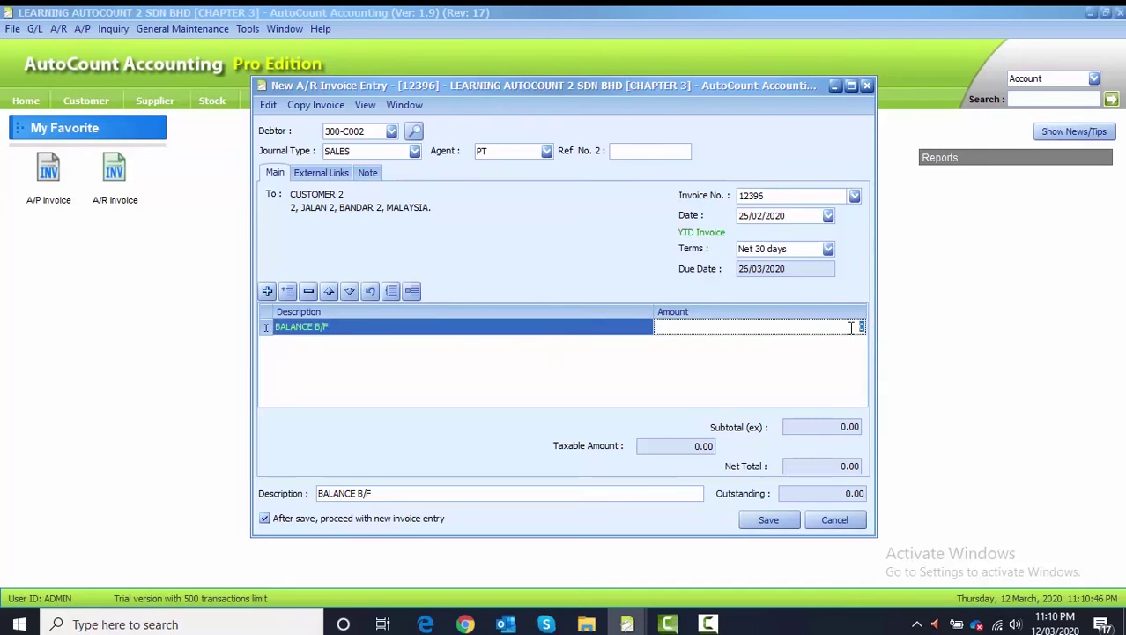
text(6,000)
click(712, 400)
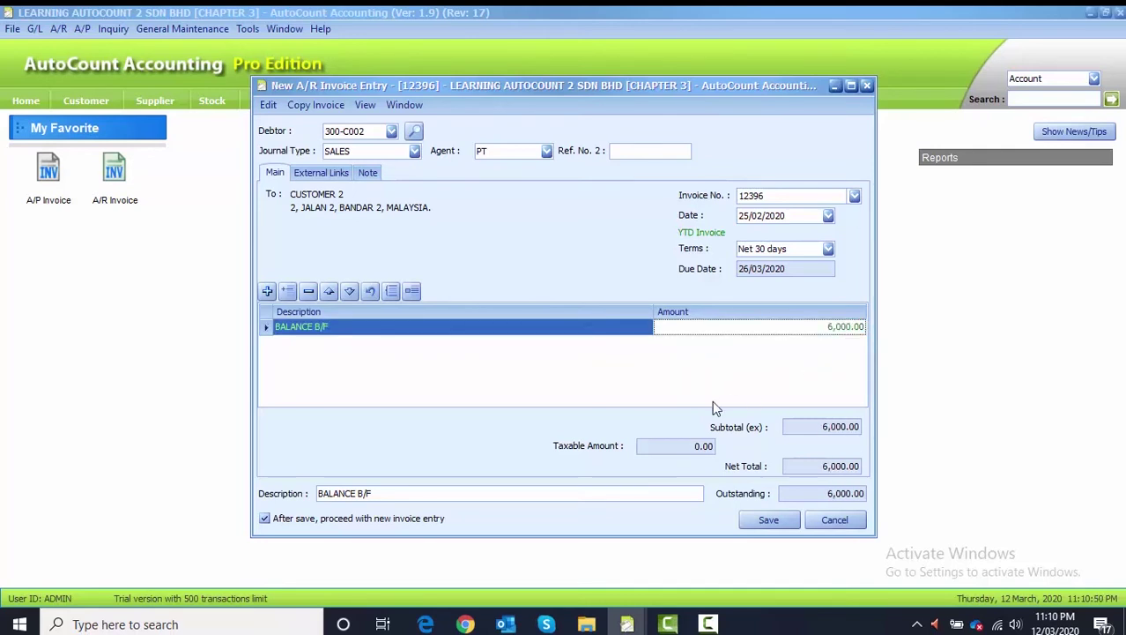
click(767, 519)
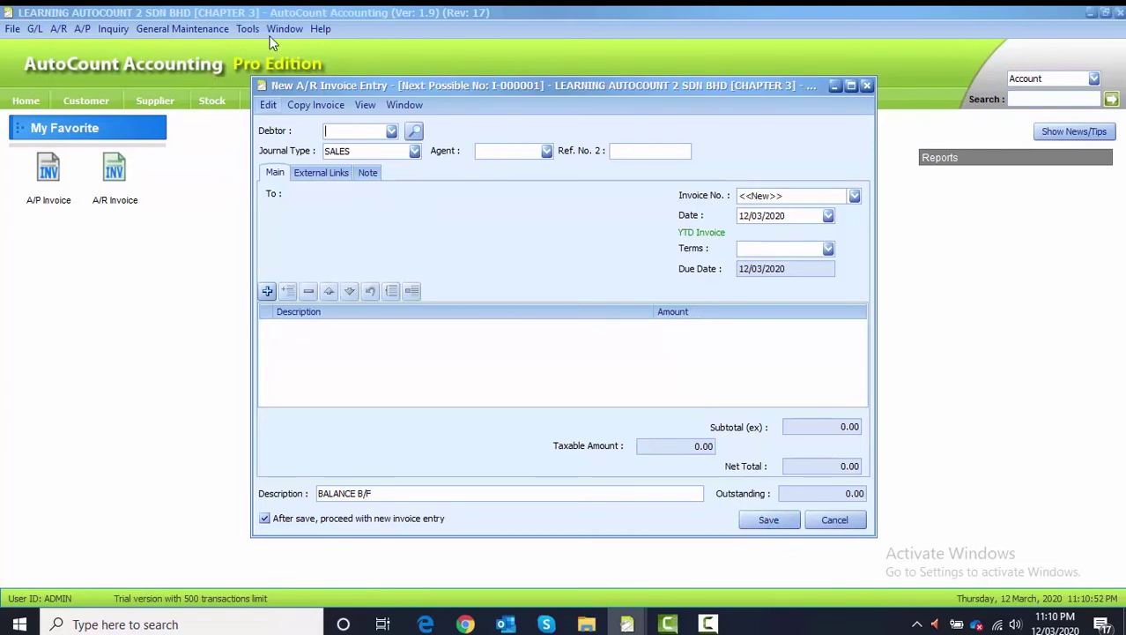
Set debtor 300-C002, invoice number 12501 and date 22/03/2020
click(392, 132)
click(383, 177)
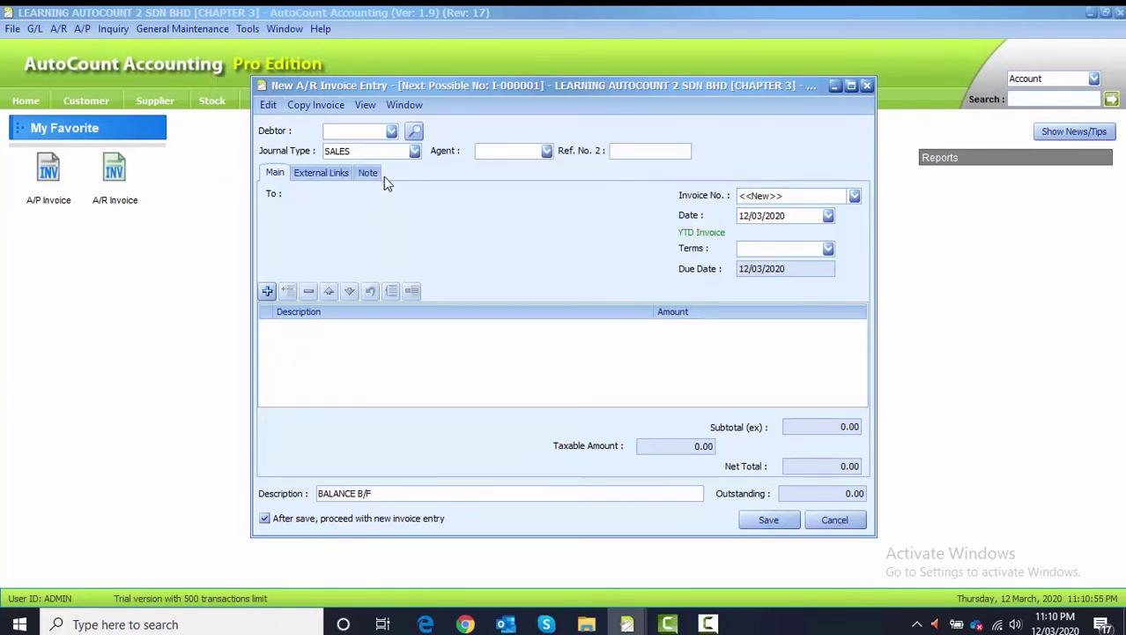
click(804, 195)
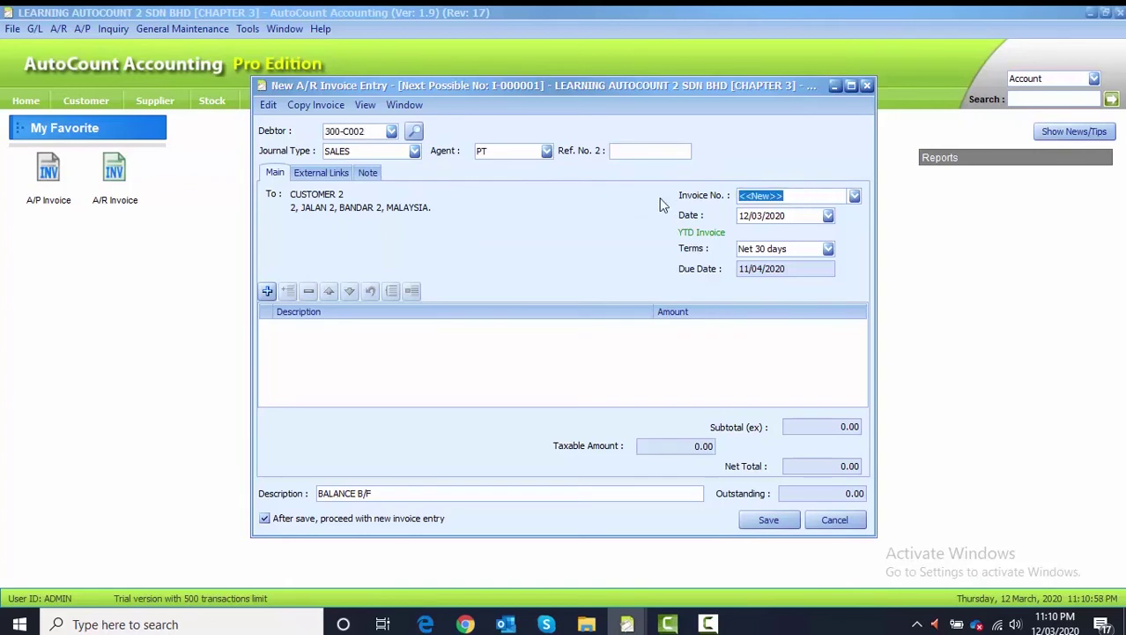
text(12501)
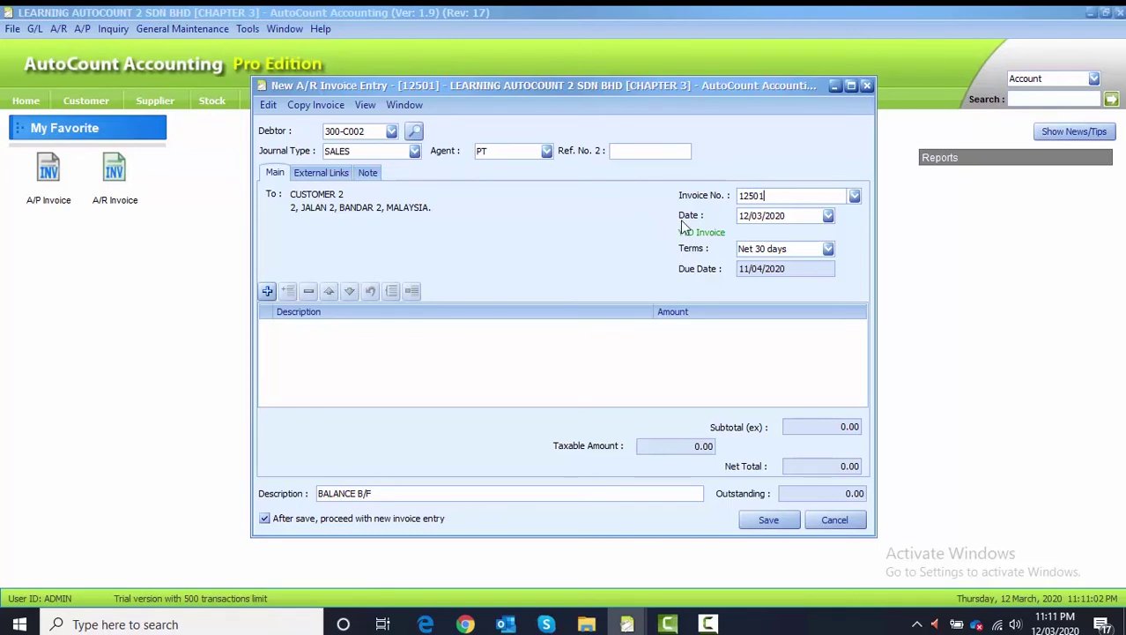
click(745, 216)
text(22)
Add a BALANCE B/F line of 2,000, disable new entry after save, and save
click(268, 290)
right_click(296, 336)
click(322, 398)
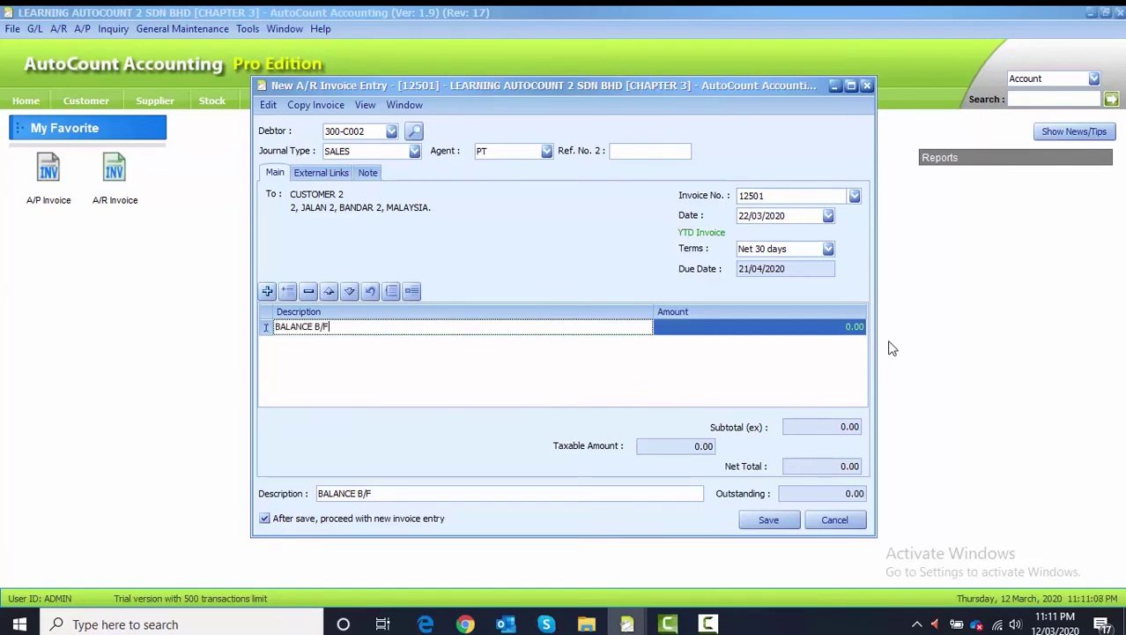
click(843, 327)
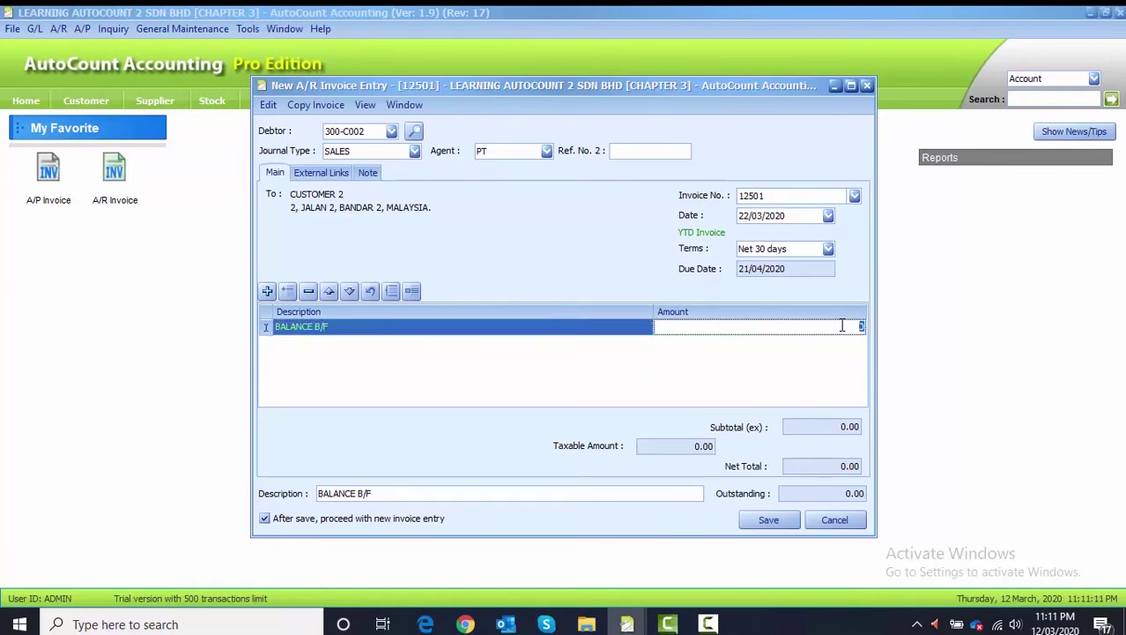
text(2000)
click(638, 363)
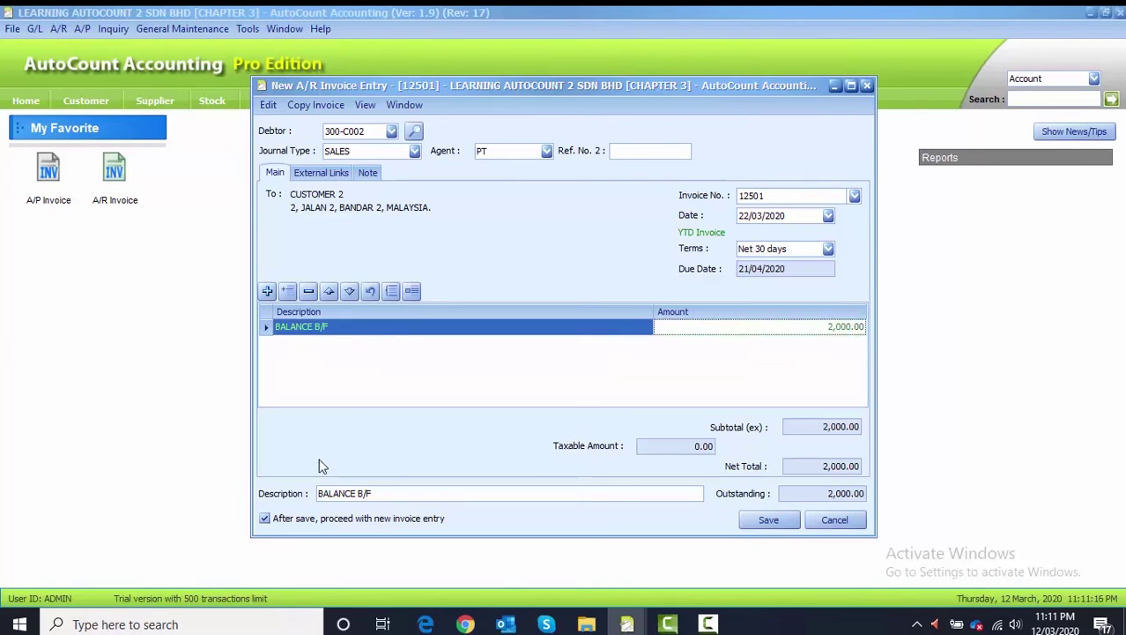
click(267, 519)
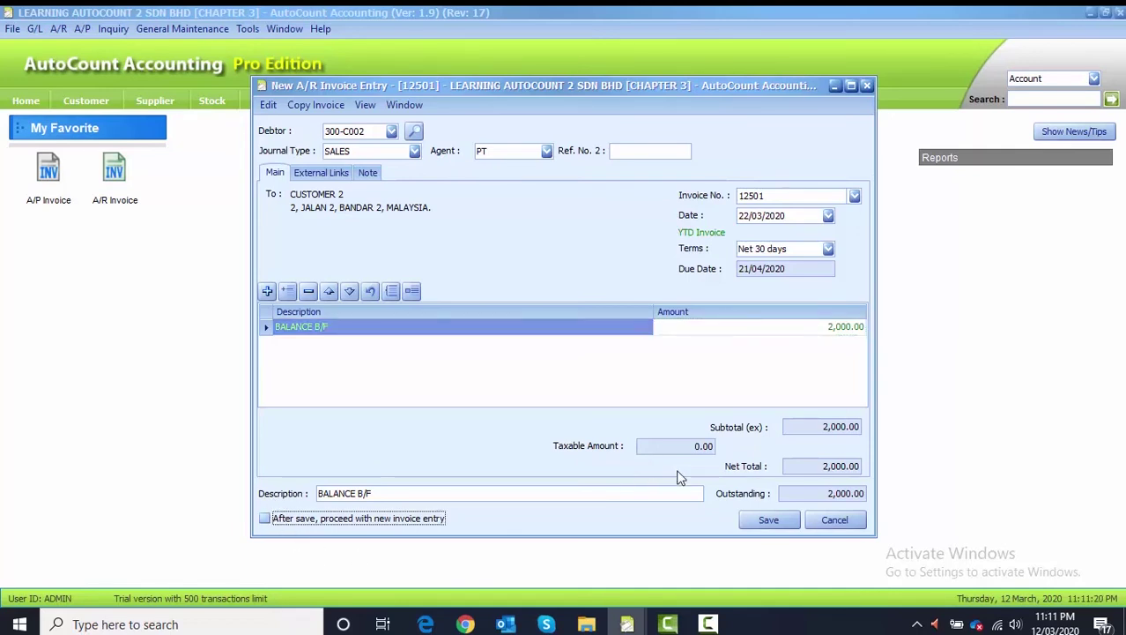
click(746, 524)
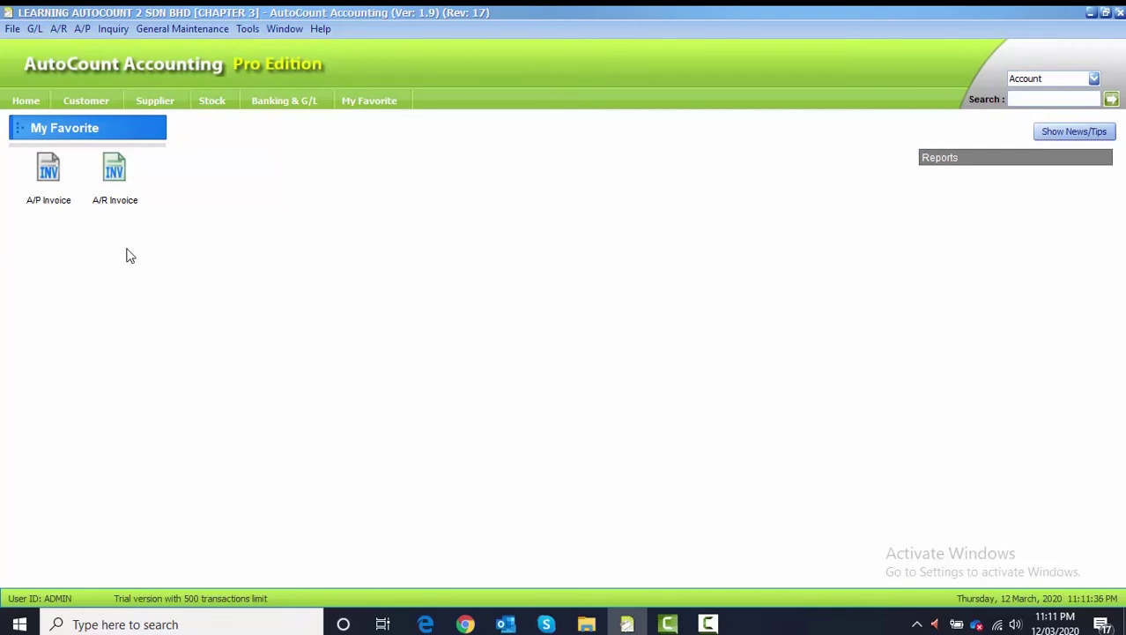
Start an A/P invoice for SUPPLIER A, supplier invoice 223344, dated 20/12/2019
click(44, 155)
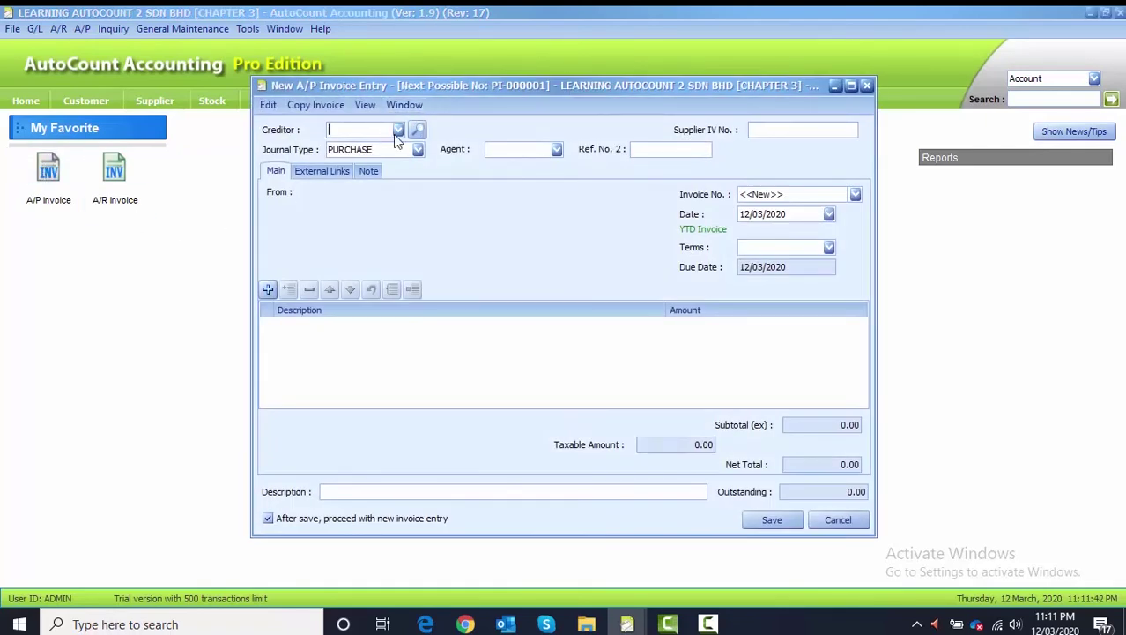
click(395, 133)
click(399, 164)
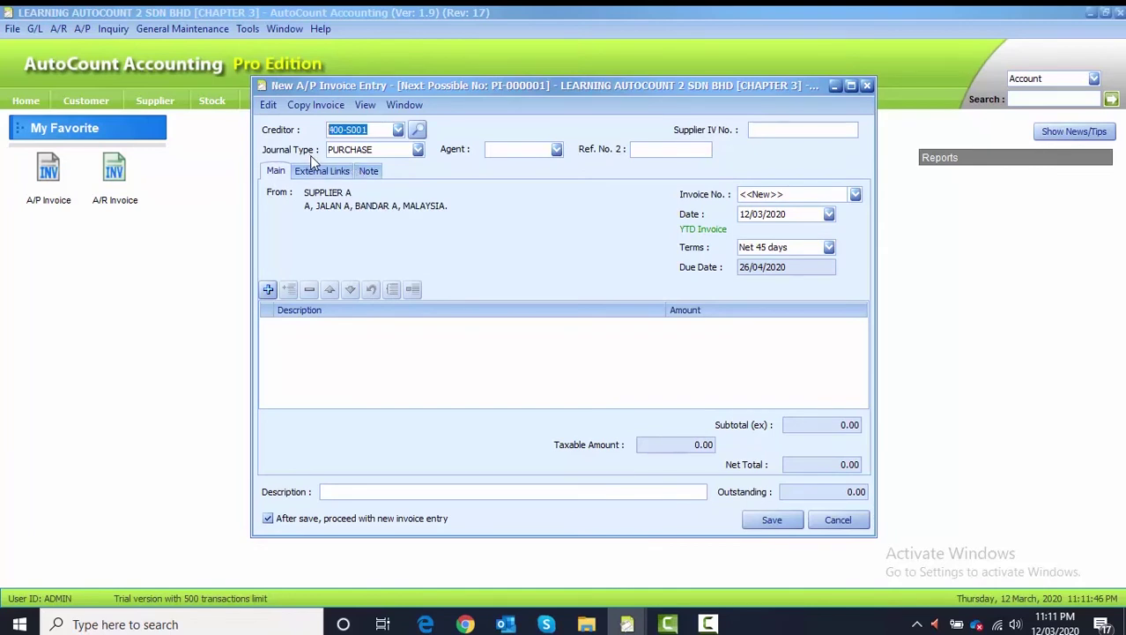
click(768, 131)
text(223344)
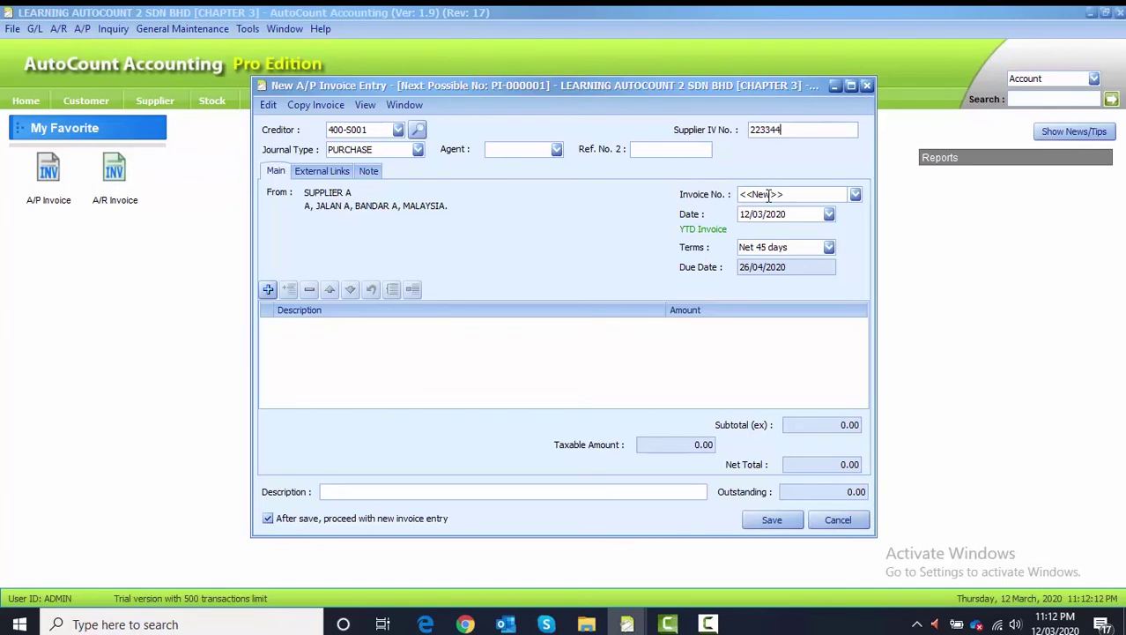
click(744, 215)
text(20/12/2019)
Add a BALANCE B/F line of 4,000, paste BALANCE B/F as description, and save
click(267, 289)
click(308, 325)
right_click(304, 325)
click(334, 394)
click(796, 326)
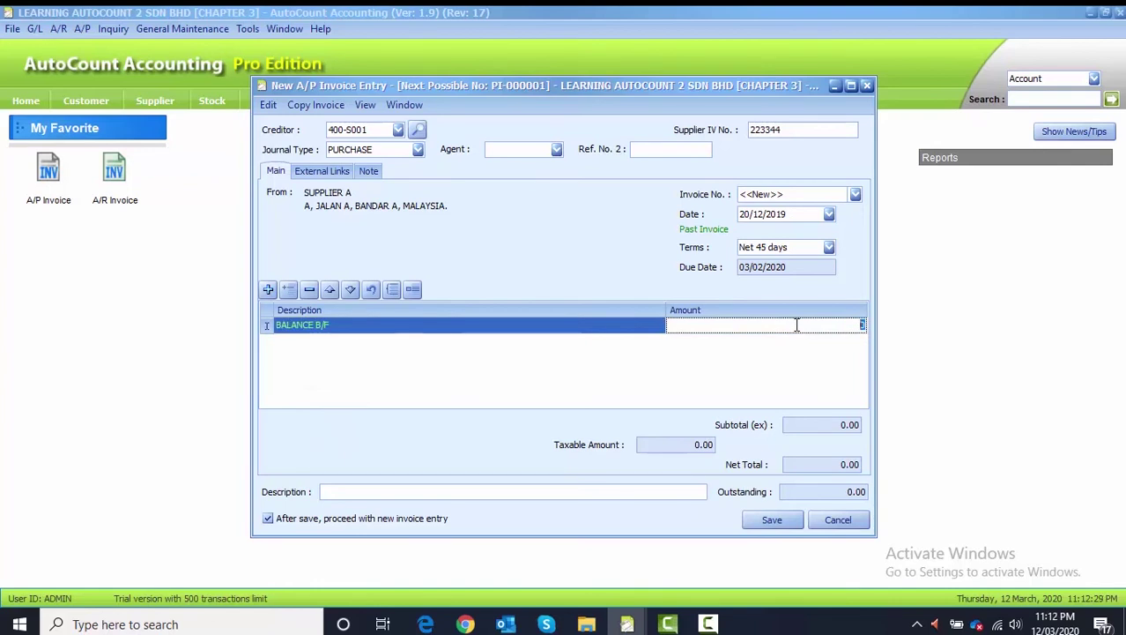
text(4000)
click(558, 491)
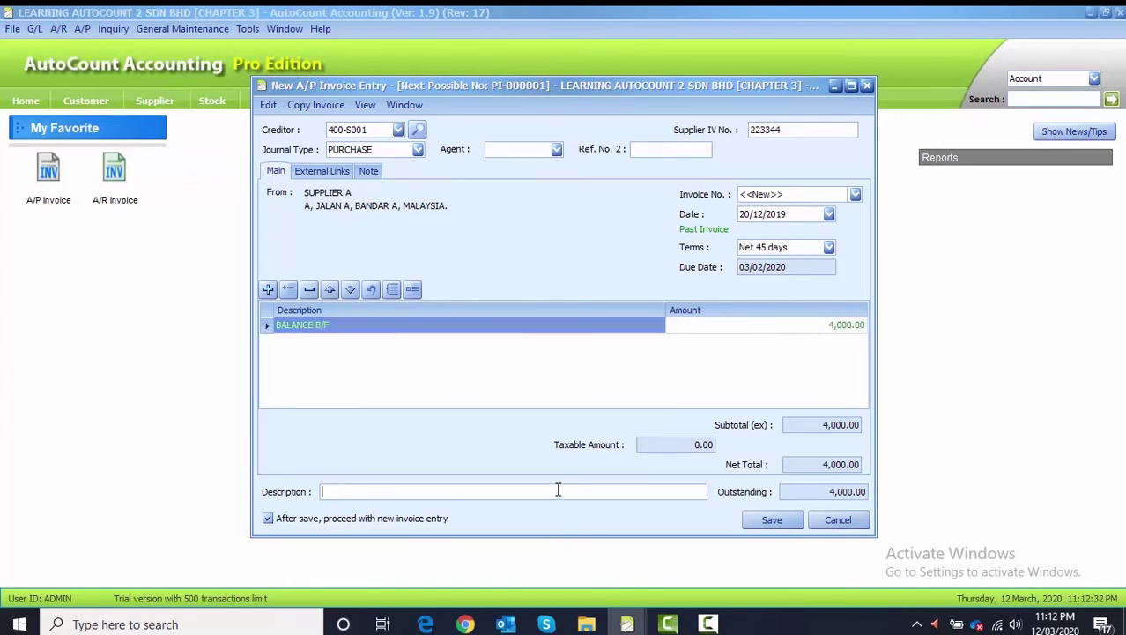
right_click(559, 491)
click(617, 431)
click(760, 522)
Start an A/P invoice for SUPPLIER A with supplier invoice no. 223355 dated 22/02/2020
click(399, 129)
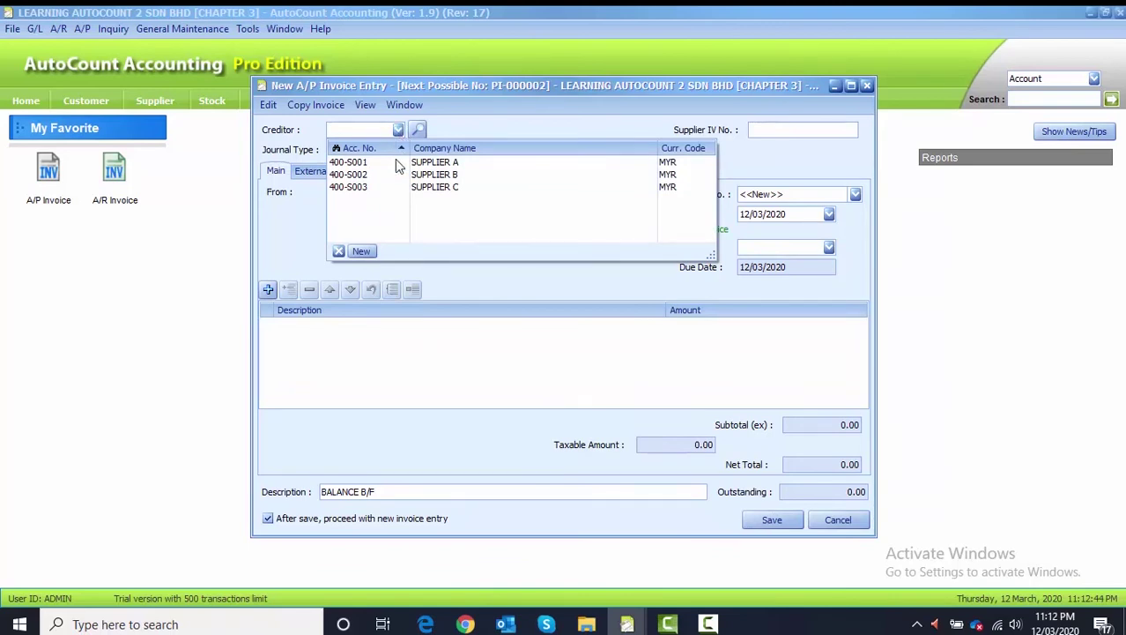
click(395, 160)
click(794, 130)
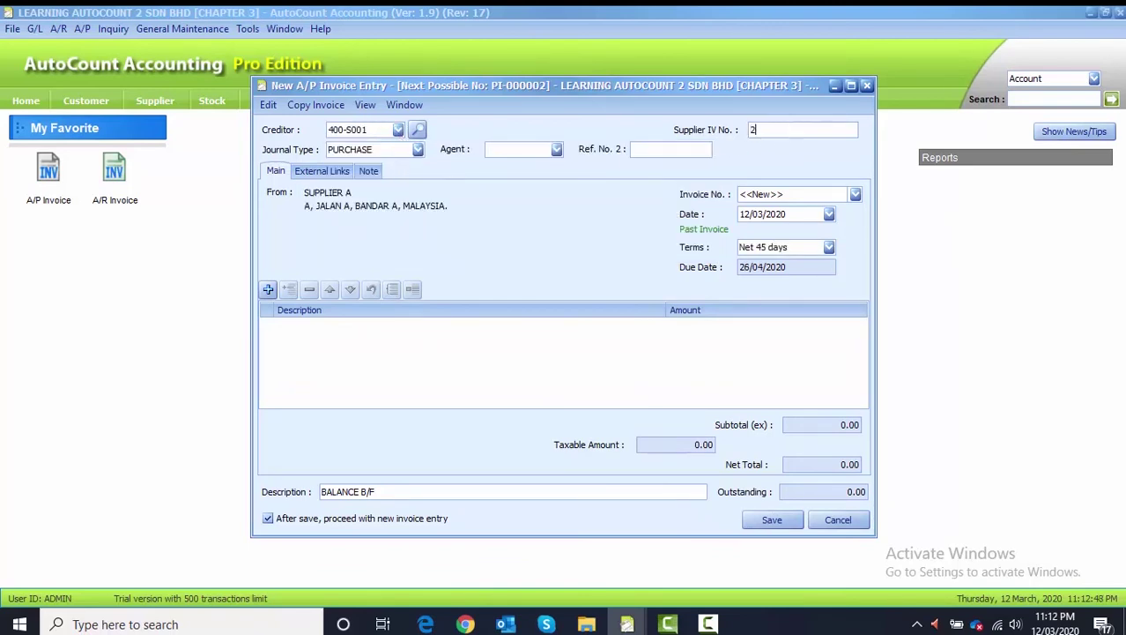
text(23355)
click(745, 213)
text(2202)
click(448, 345)
Add a BALANCE B/F line of 5,000 and save without starting a new invoice
click(270, 291)
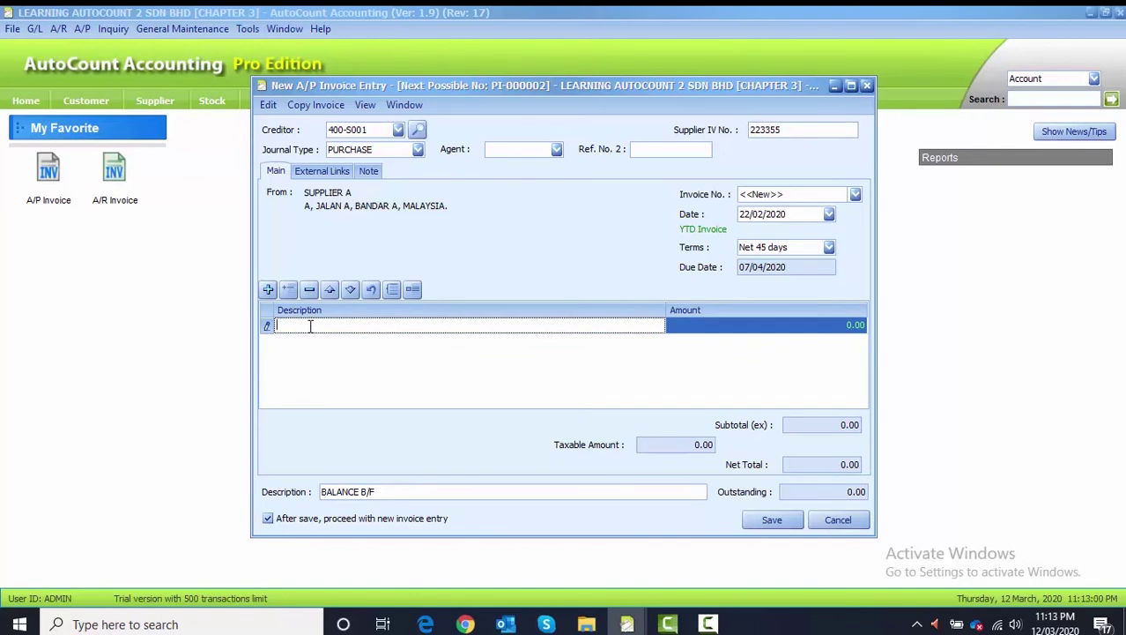
right_click(308, 327)
click(348, 394)
click(855, 326)
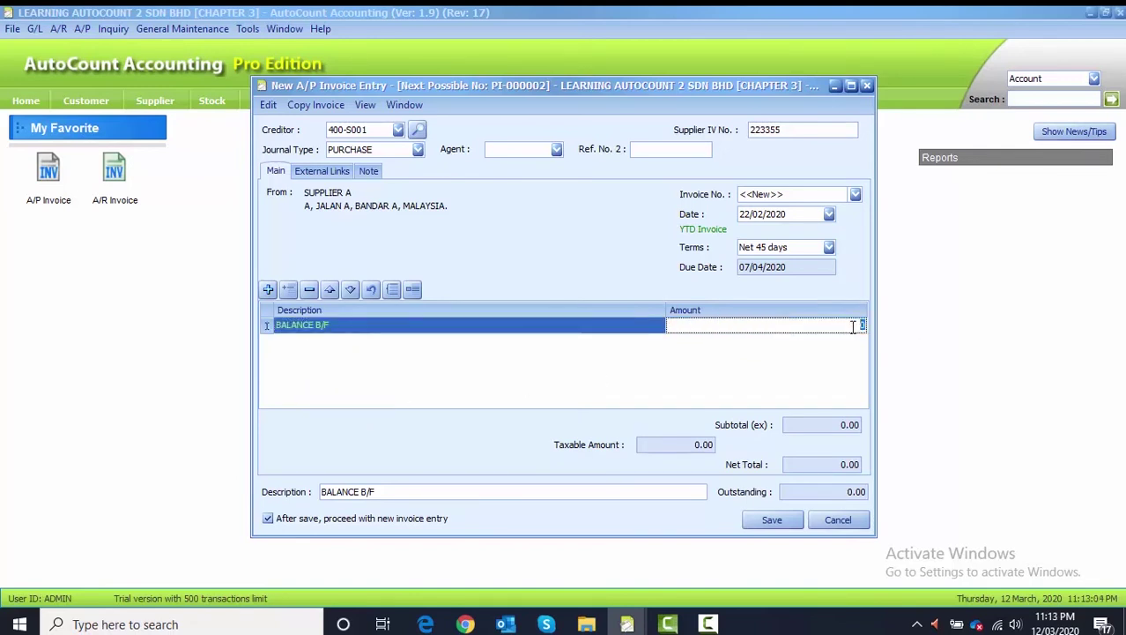
text(5,00)
text(000)
key(Return)
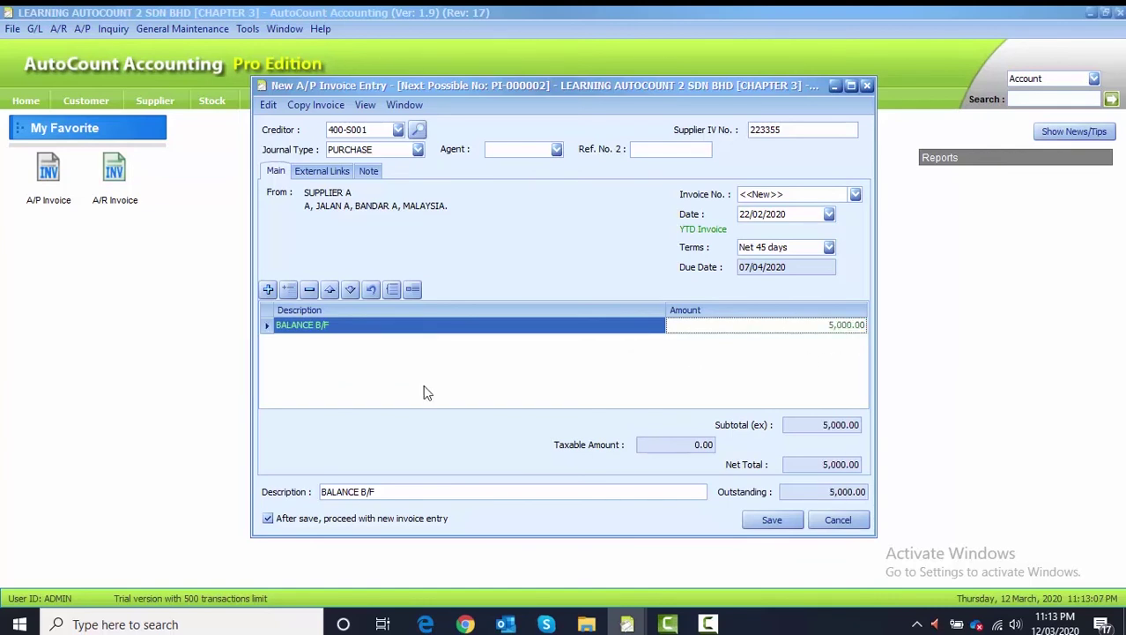
click(268, 518)
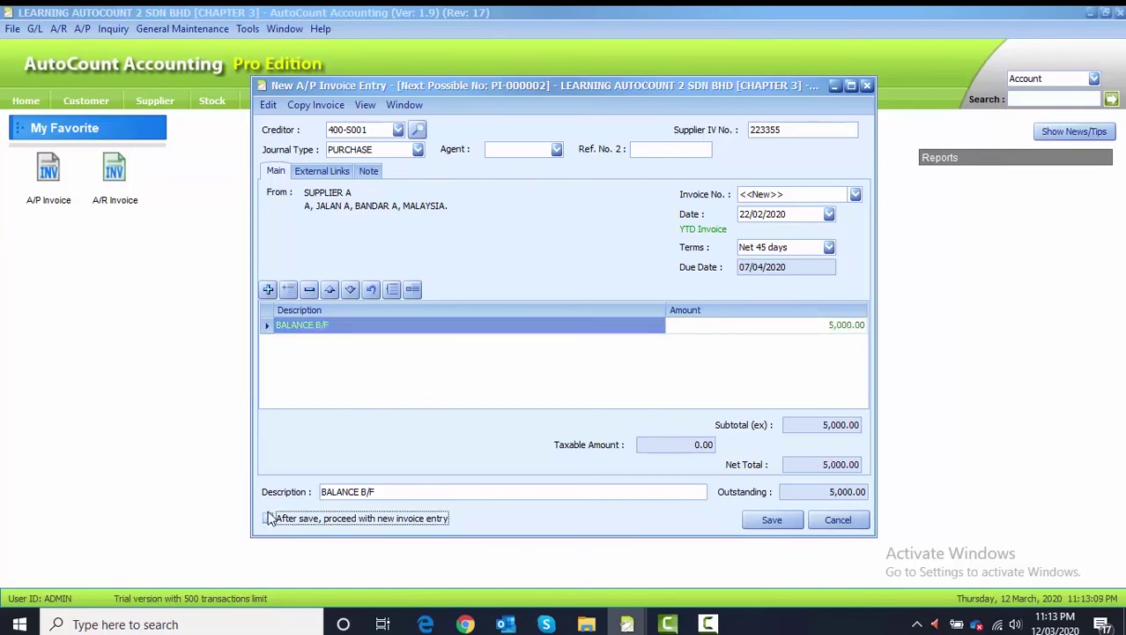
click(760, 522)
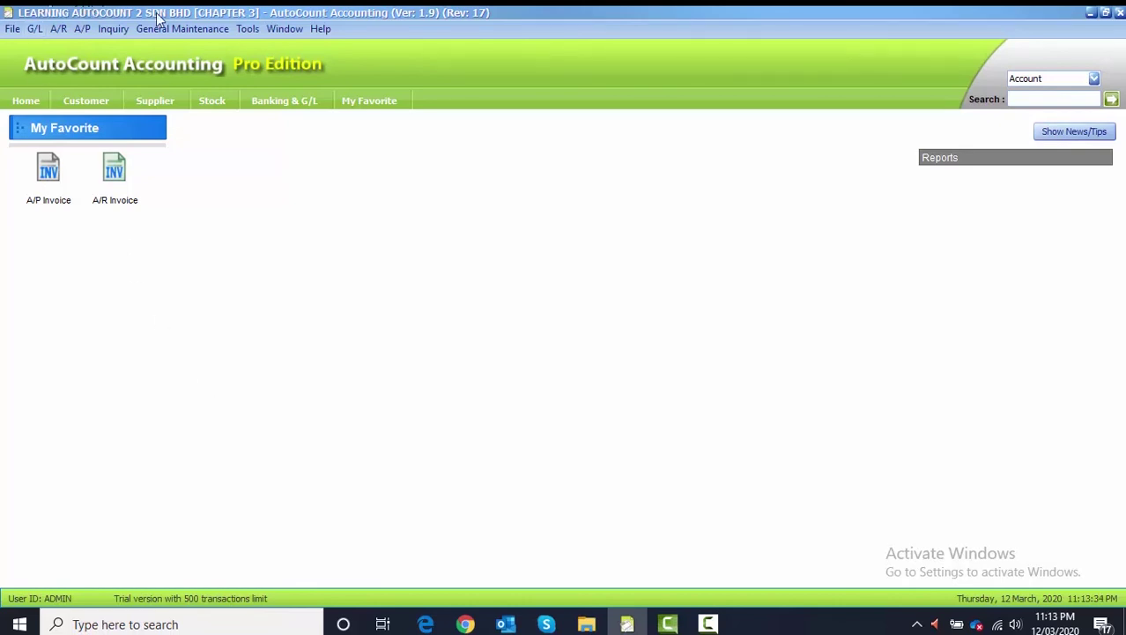
In Manage Fiscal Year, update last month's year-to-date balances from A/R and A/P transactions, confirming Yes
click(248, 29)
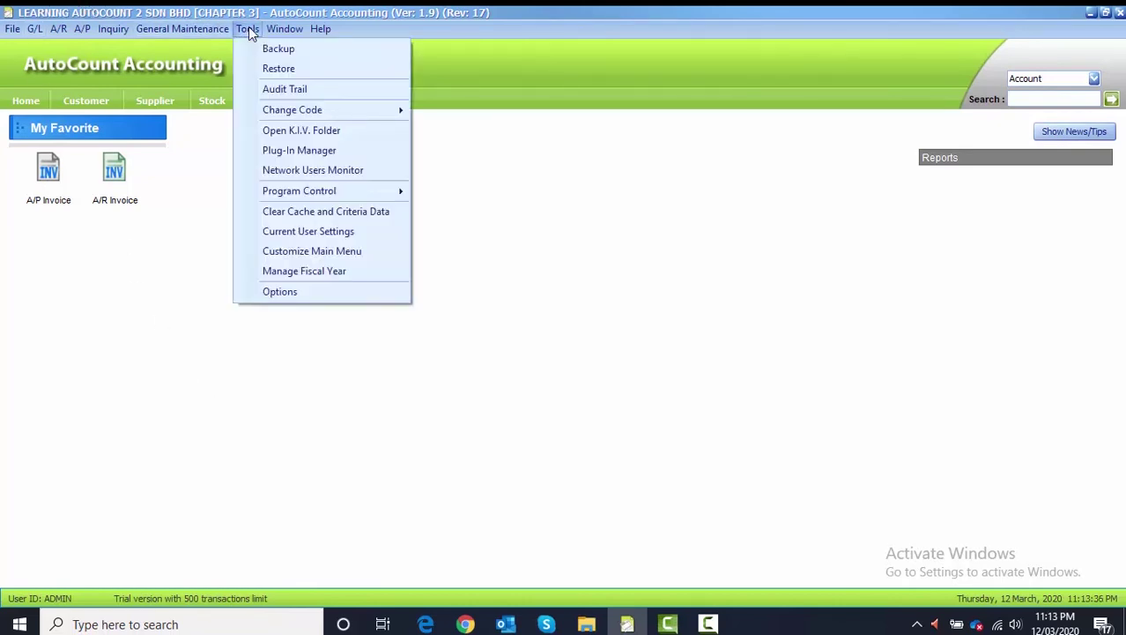
click(249, 275)
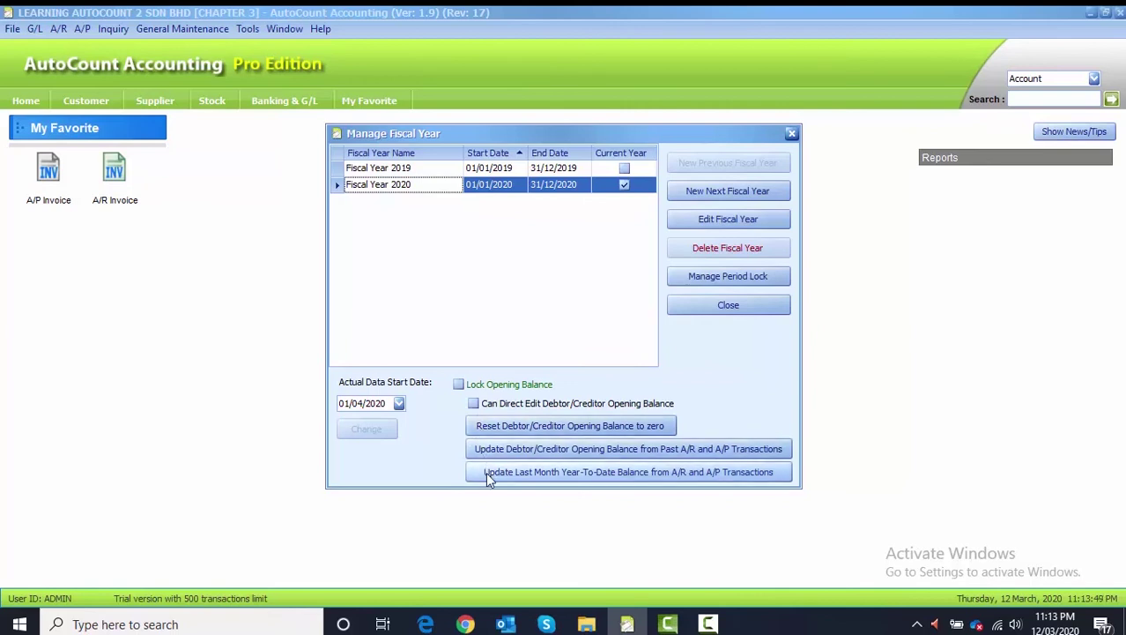
click(560, 471)
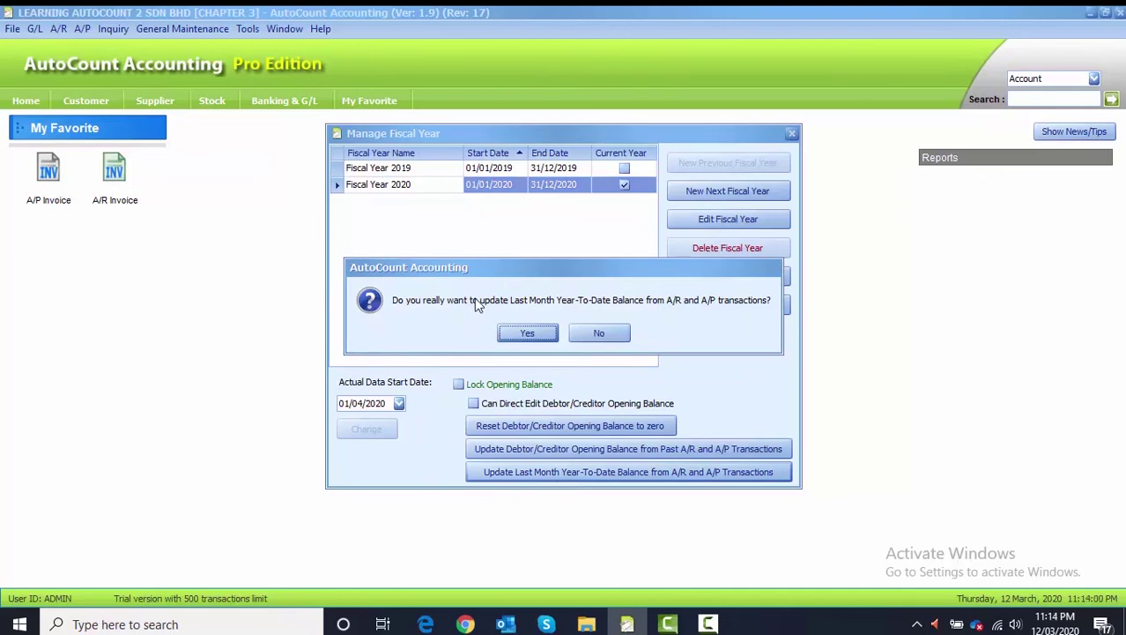
click(522, 335)
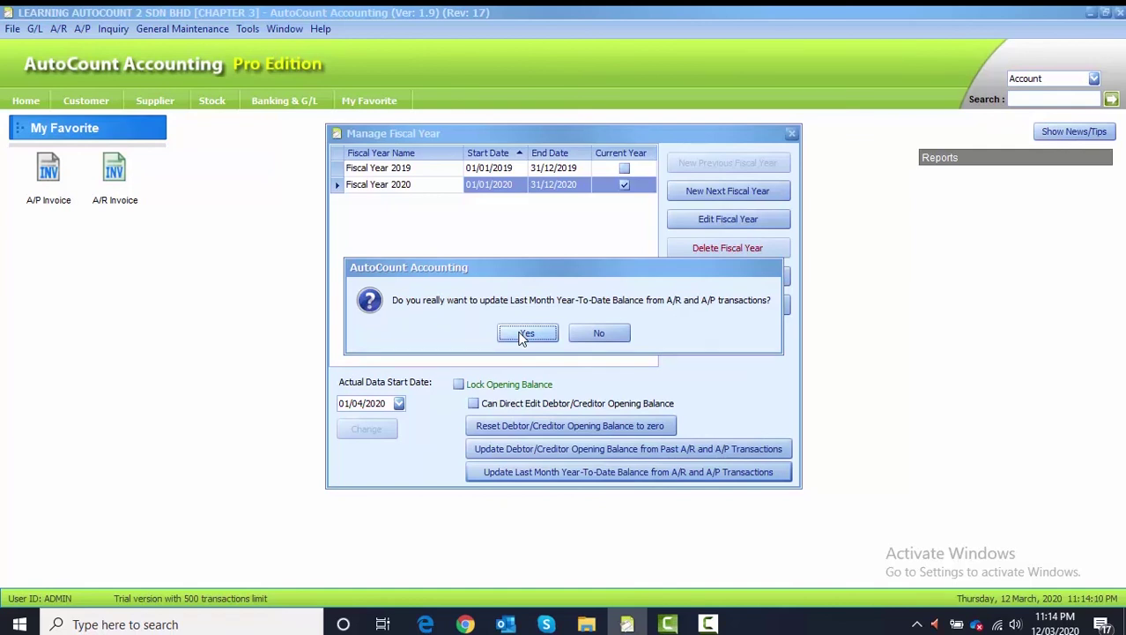
click(523, 336)
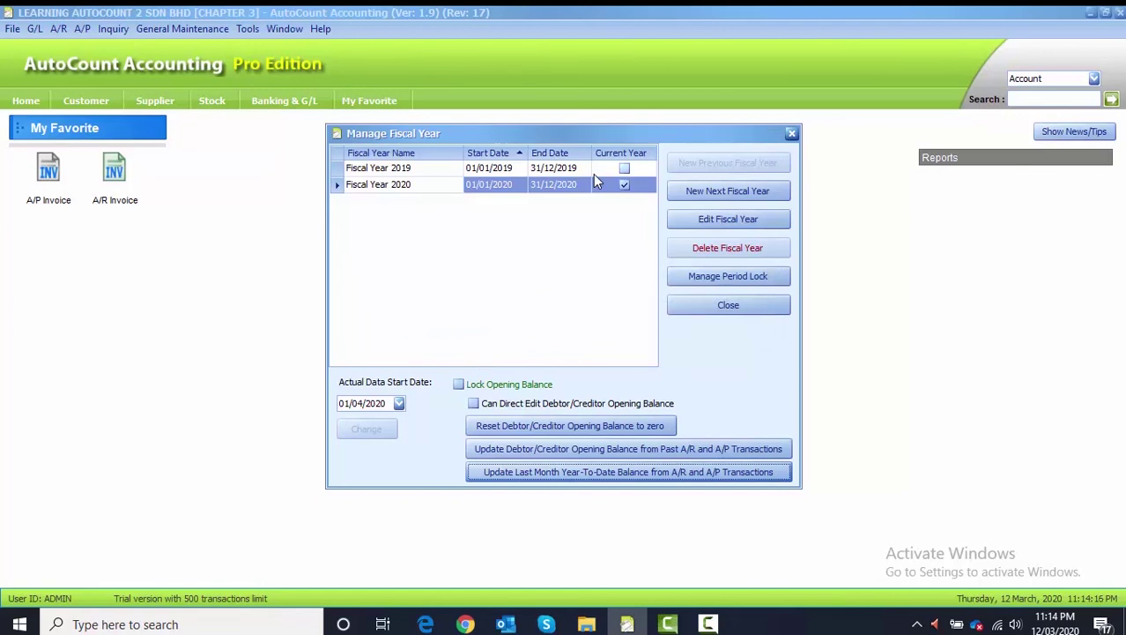
Close Manage Fiscal Year and review the March 2020 balances in Year-To-Date Balance Maintenance
click(712, 309)
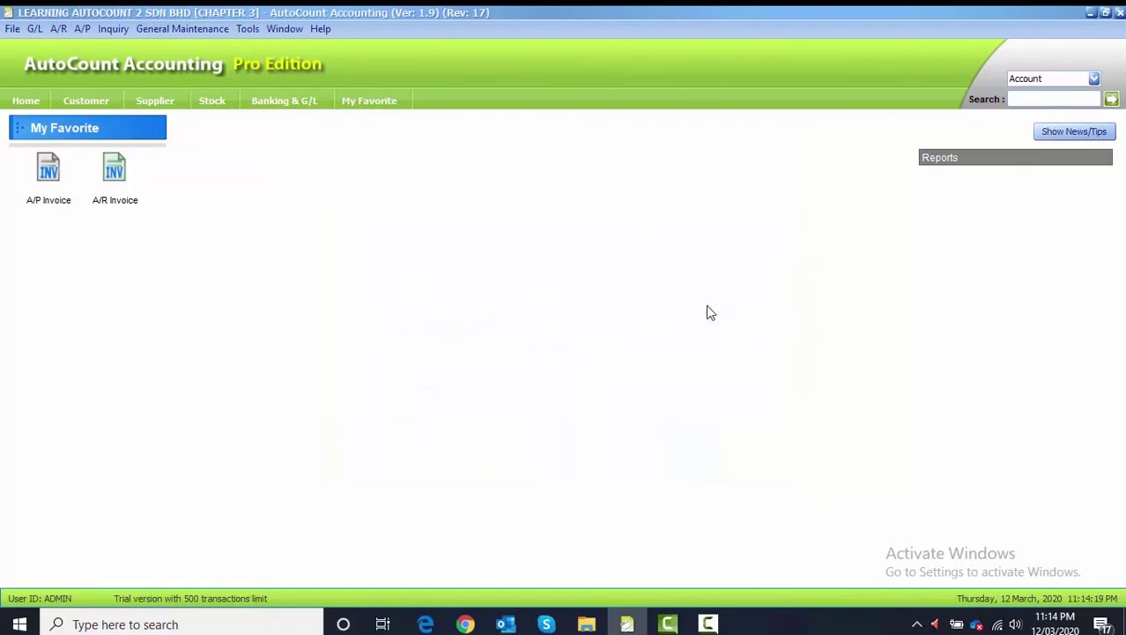
click(36, 28)
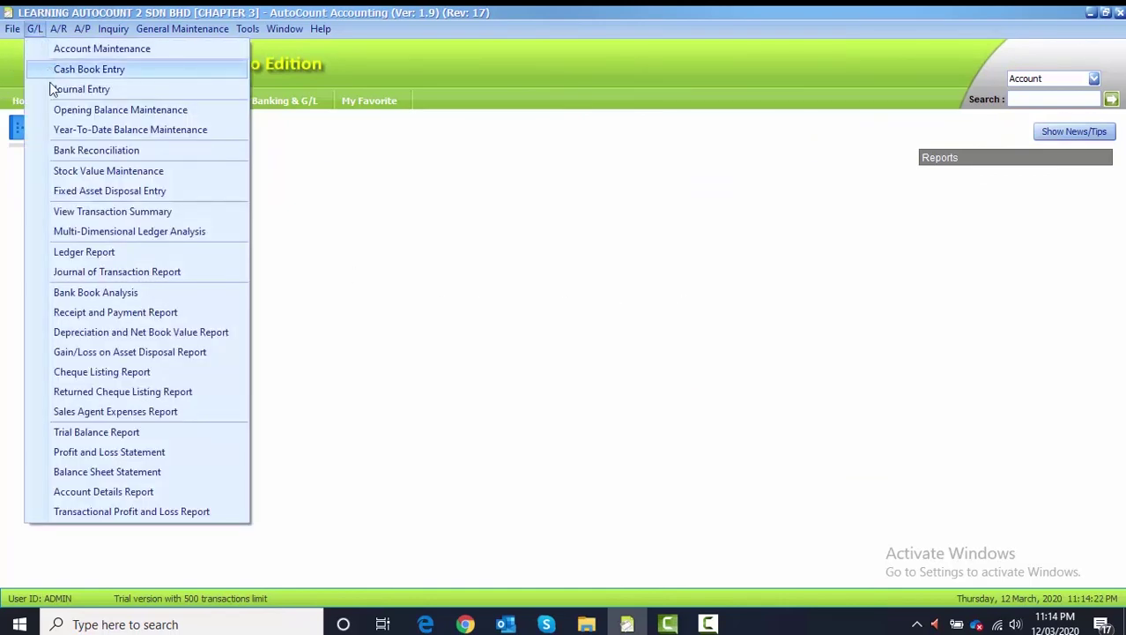
click(77, 129)
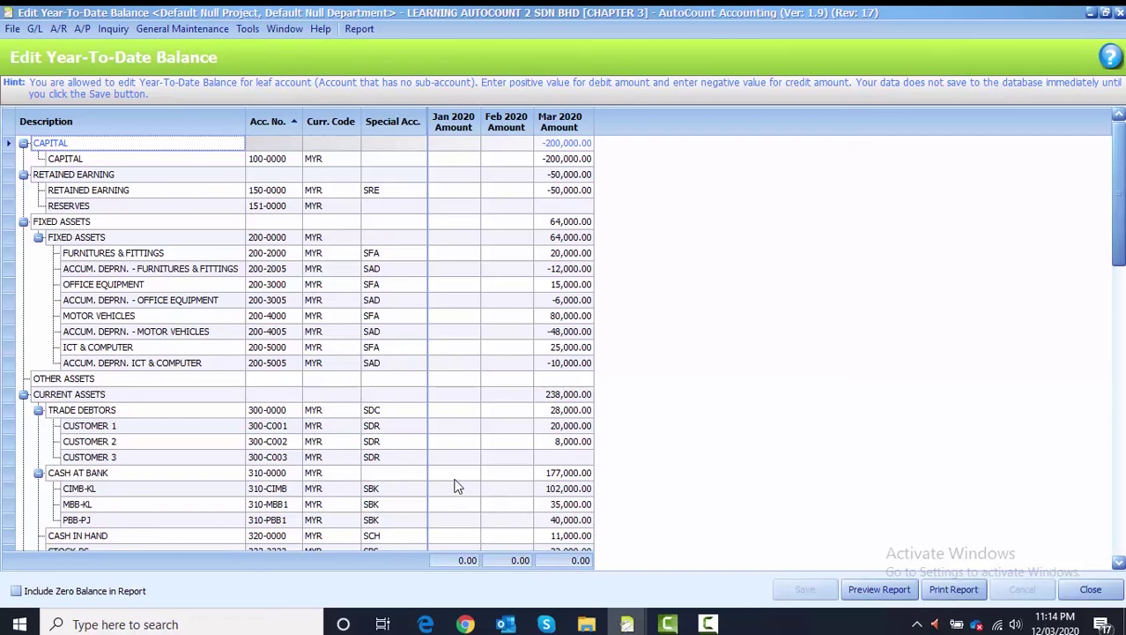
click(1090, 589)
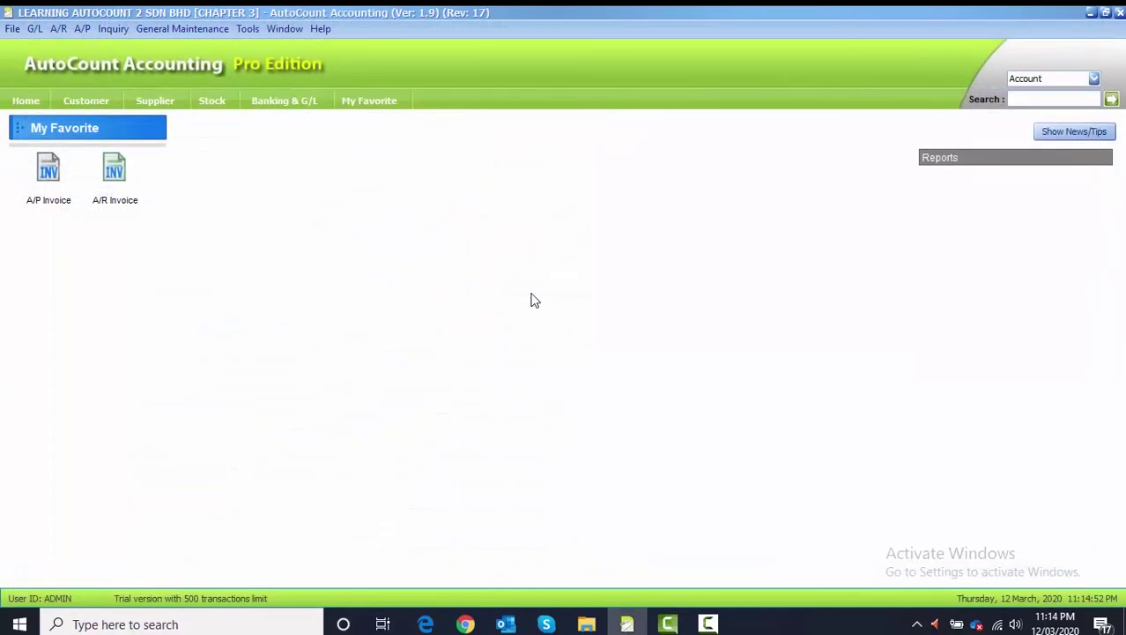